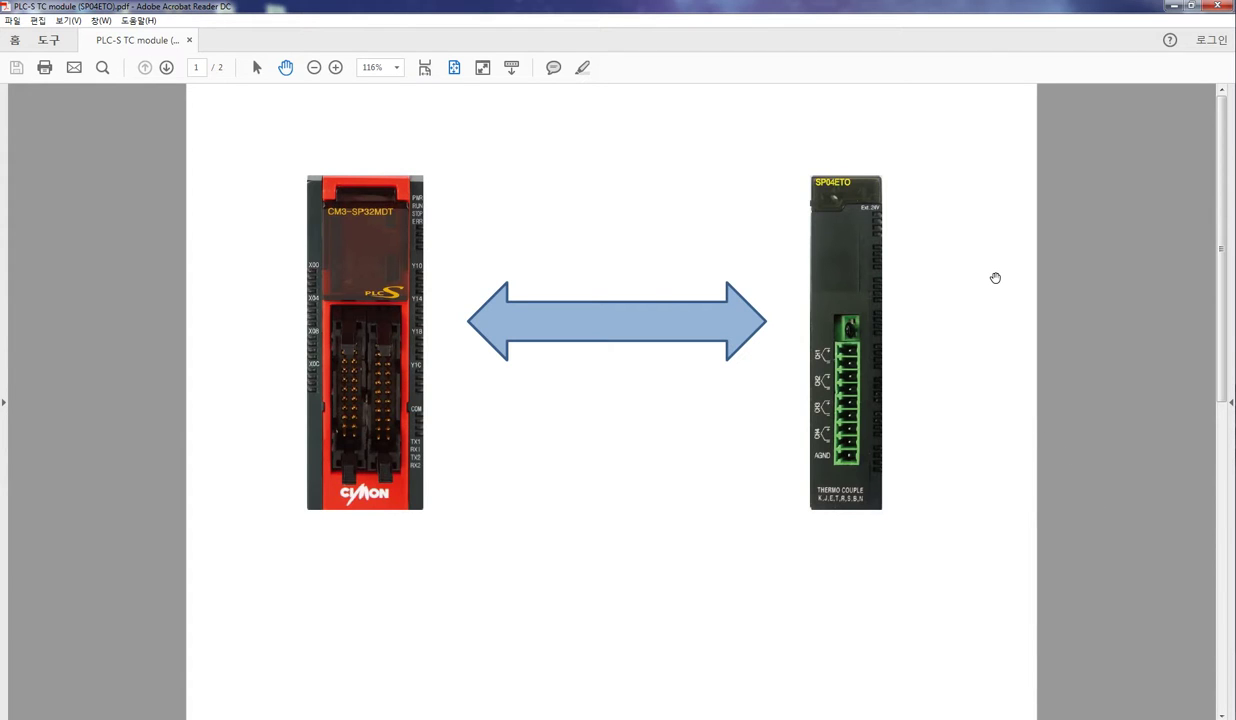
# Step: Scroll the PLC-S TC module PDF down to page 2 of 2
pyautogui.scroll(-10, 996, 283)
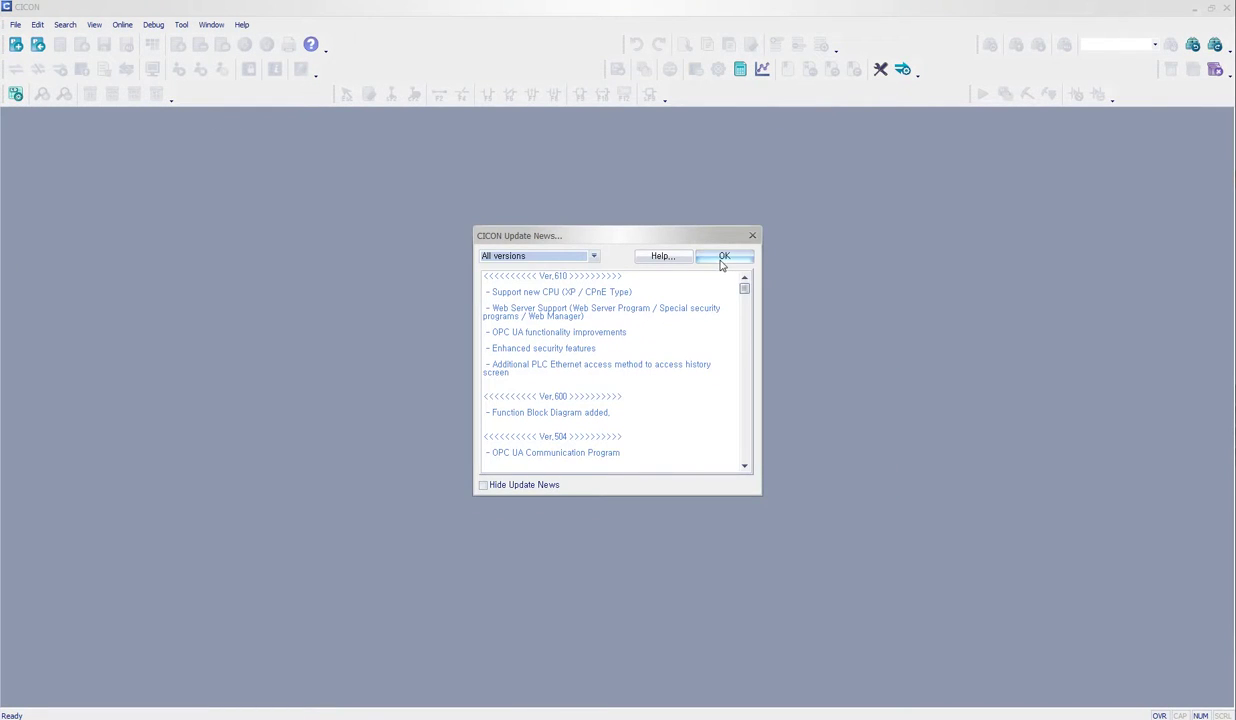
# Step: Dismiss Update News and open the SP04ETO.PLC project from the CM3-SP04ETO folder
pyautogui.click(725, 259)
pyautogui.click(16, 24)
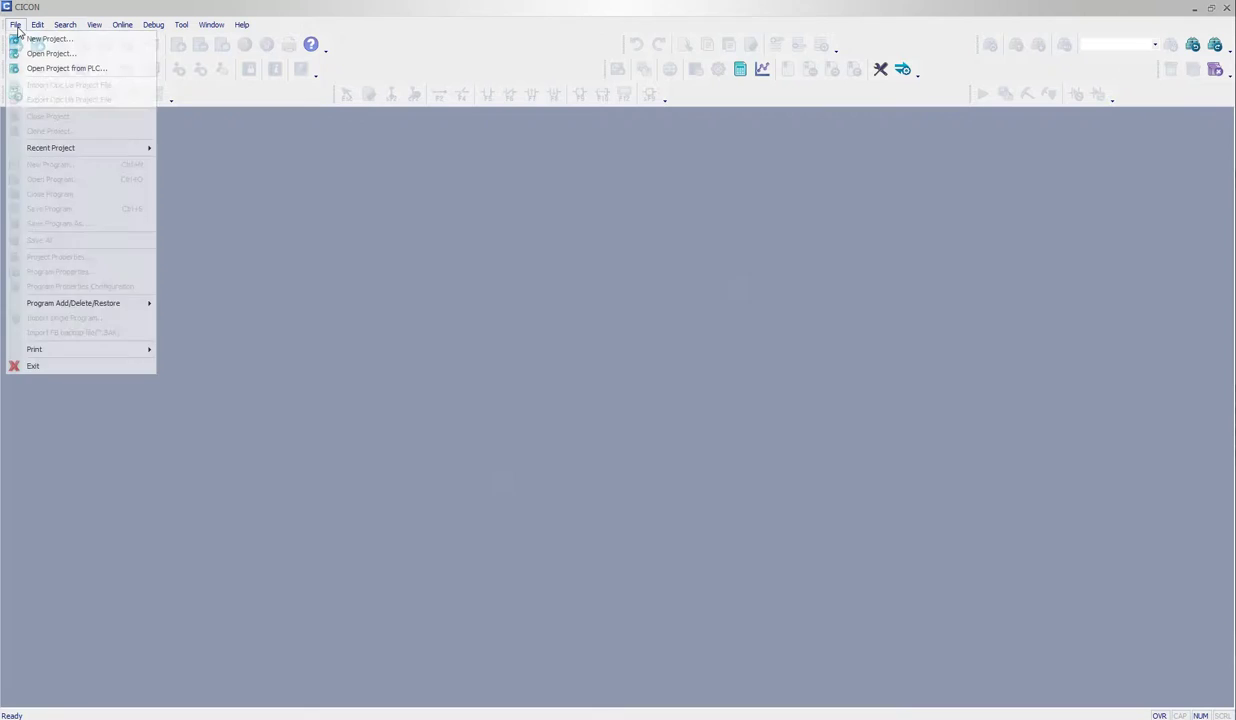
pyautogui.click(42, 54)
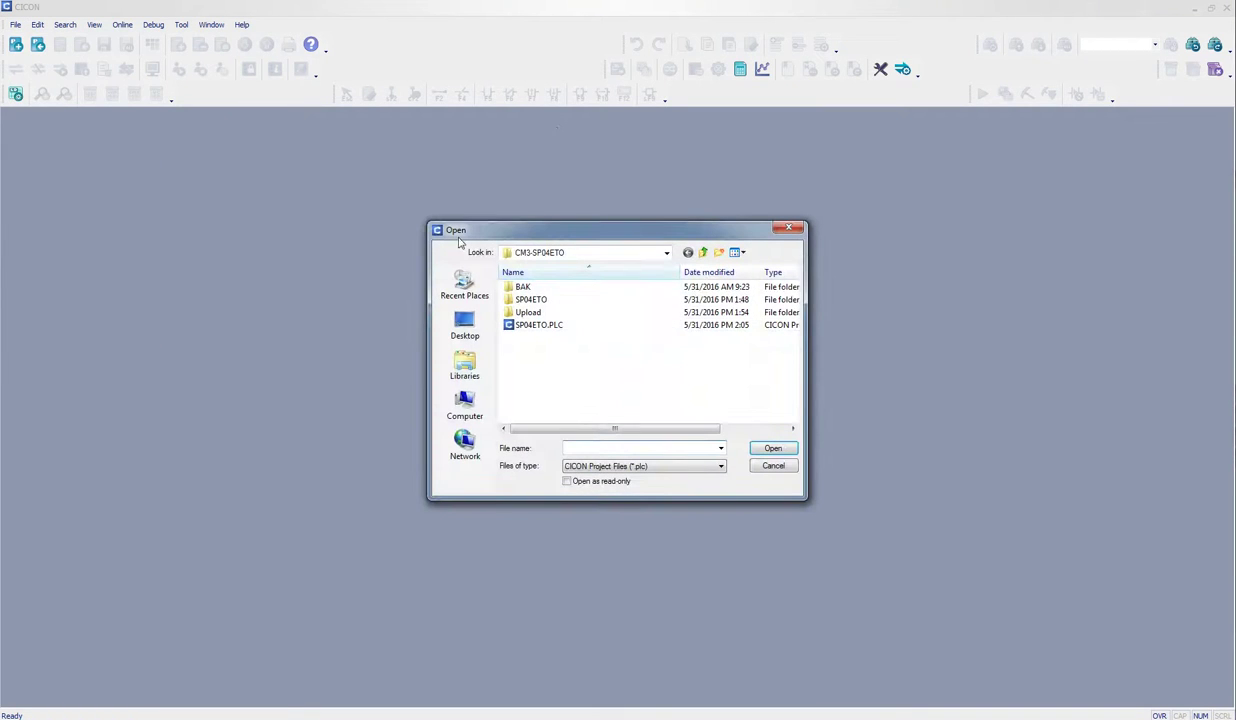
pyautogui.doubleClick(548, 328)
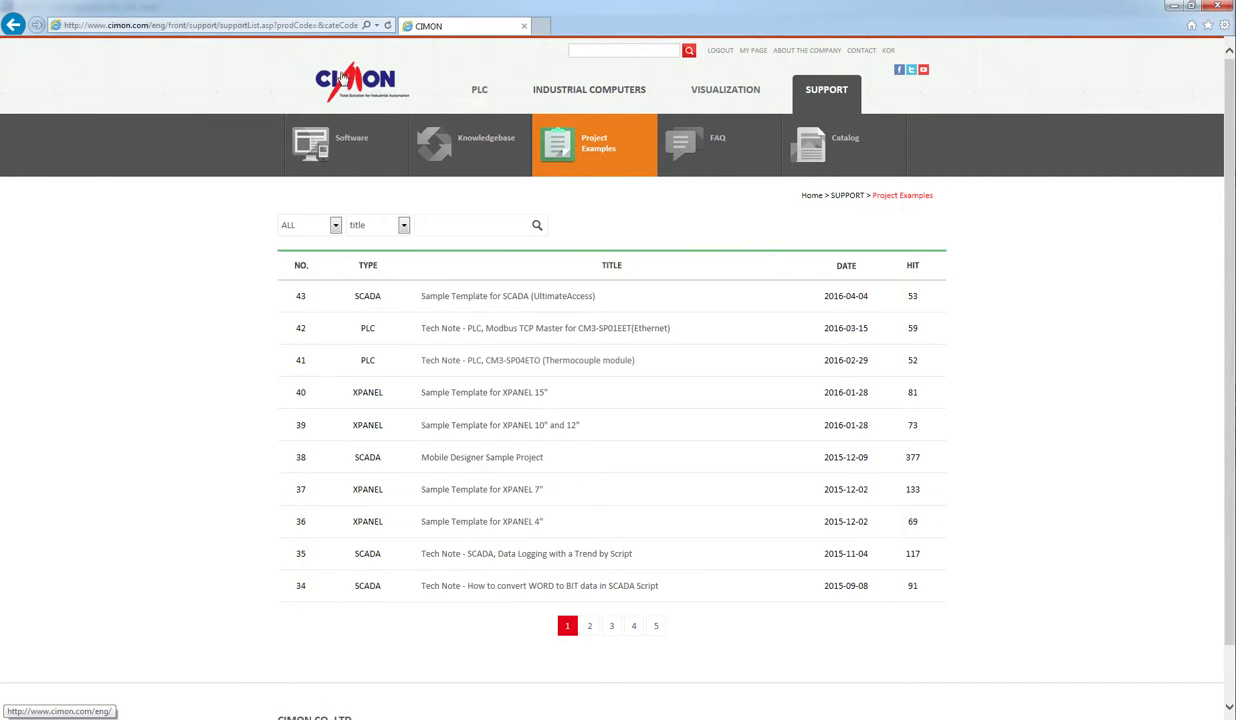
# Step: Go to SUPPORT > Project Examples and read row 41's CM3-SP04ETO thermocouple tech note
pyautogui.click(368, 84)
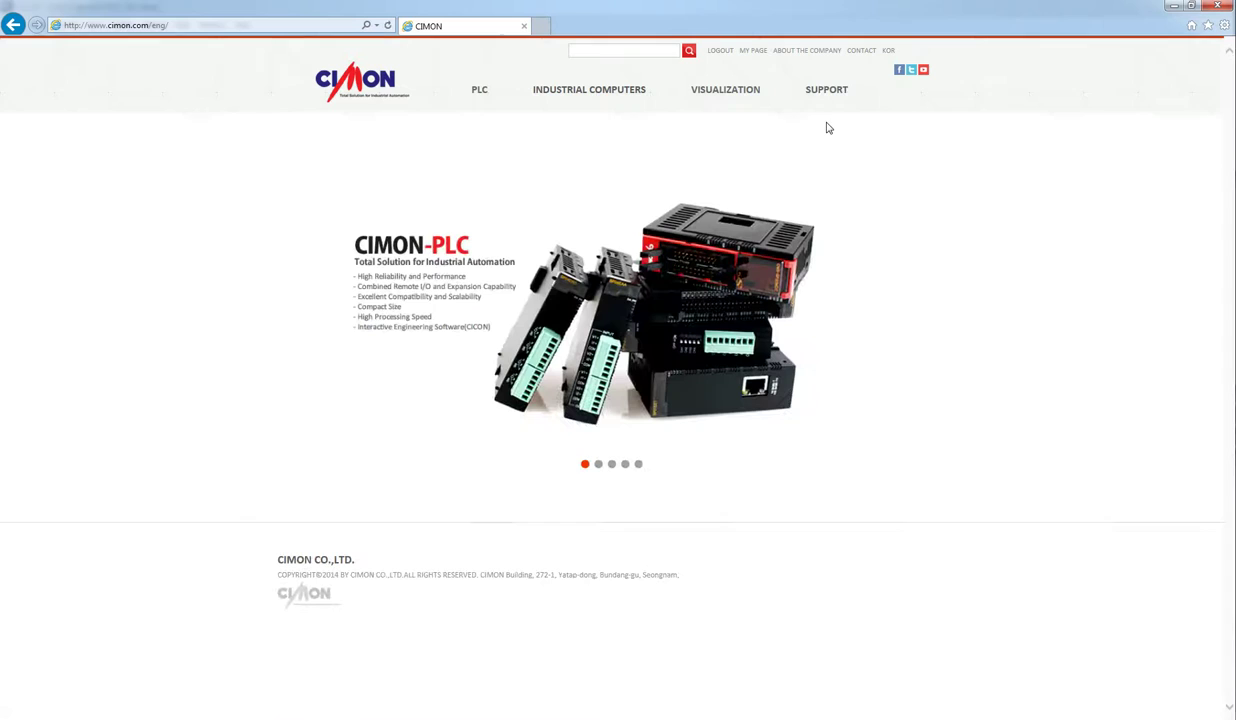
pyautogui.click(819, 94)
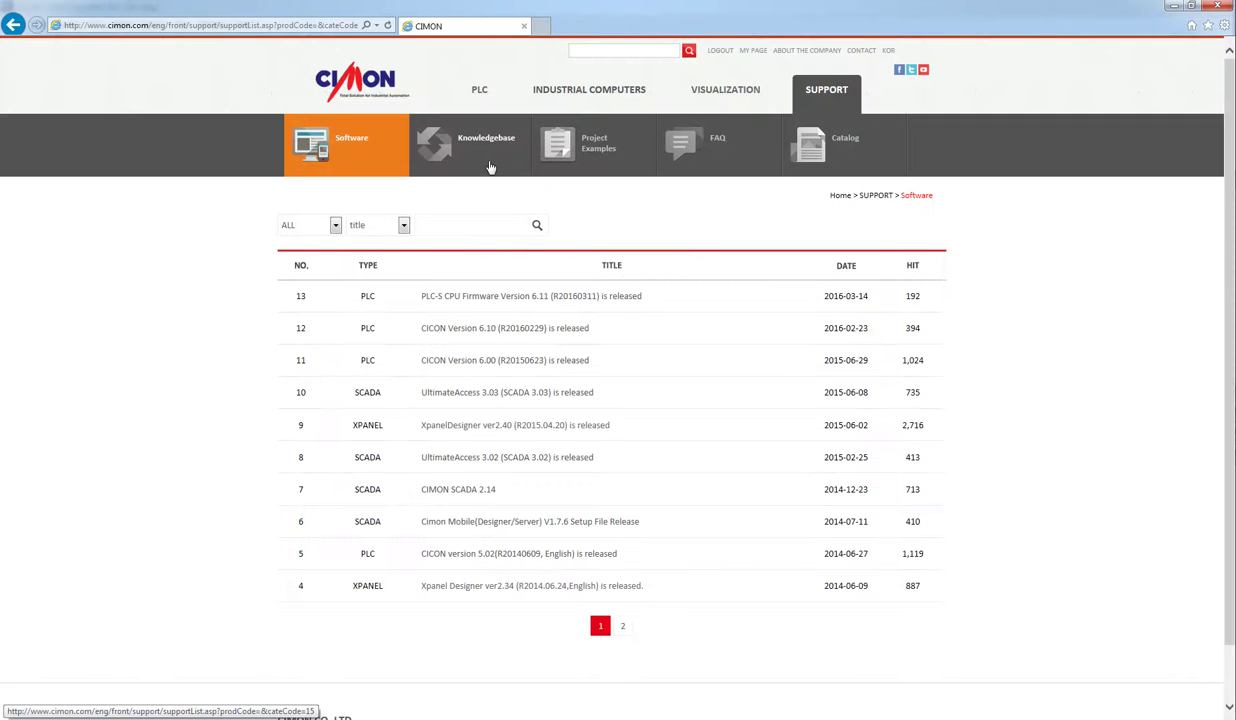
pyautogui.click(596, 143)
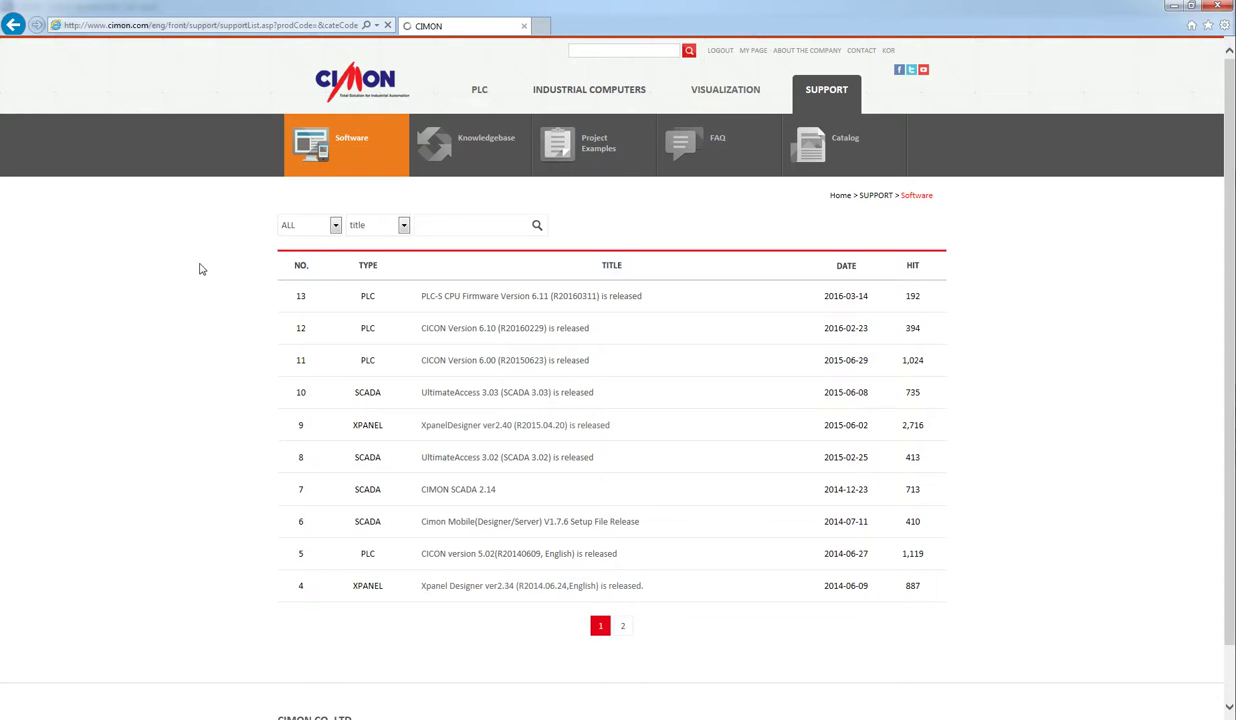
pyautogui.click(583, 147)
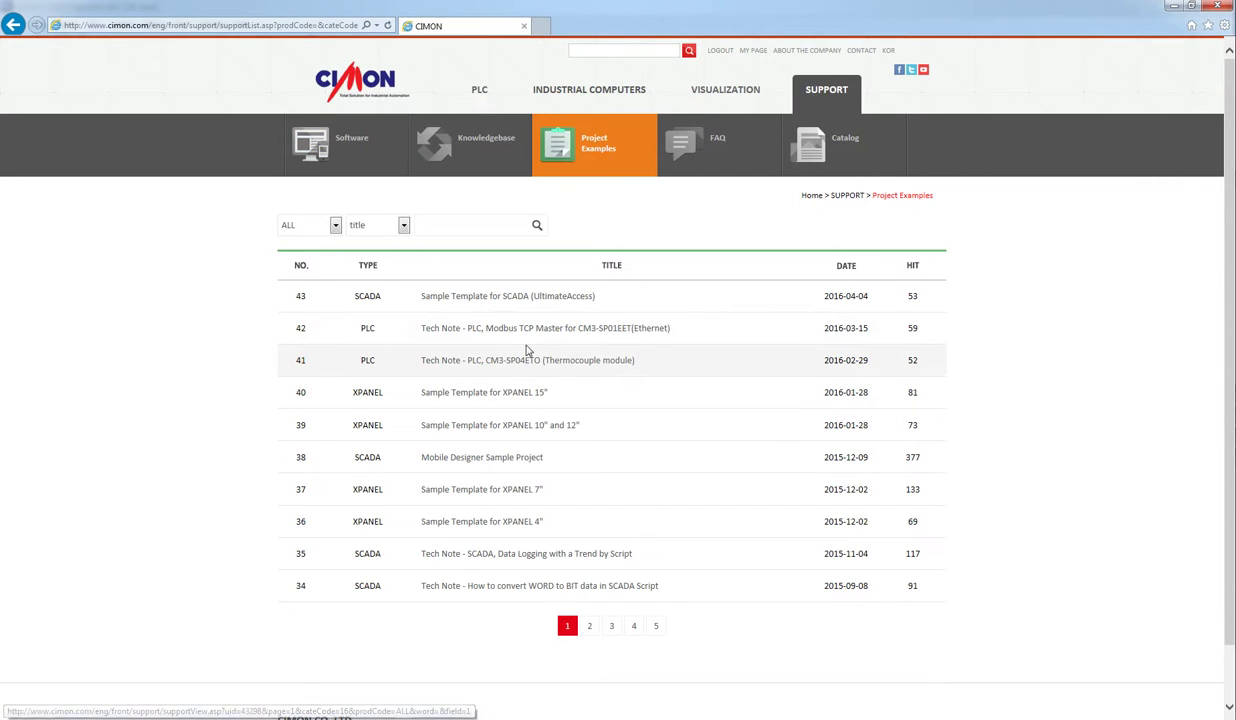
pyautogui.click(489, 360)
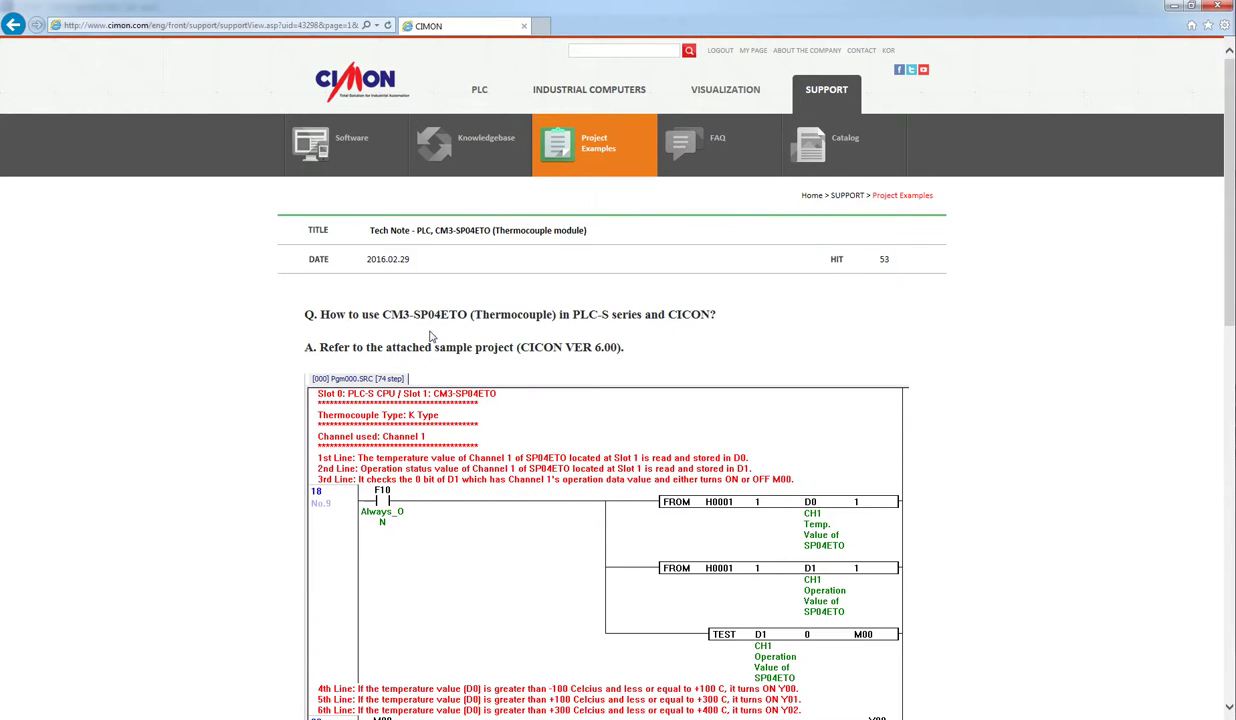
pyautogui.scroll(-4, 635, 359)
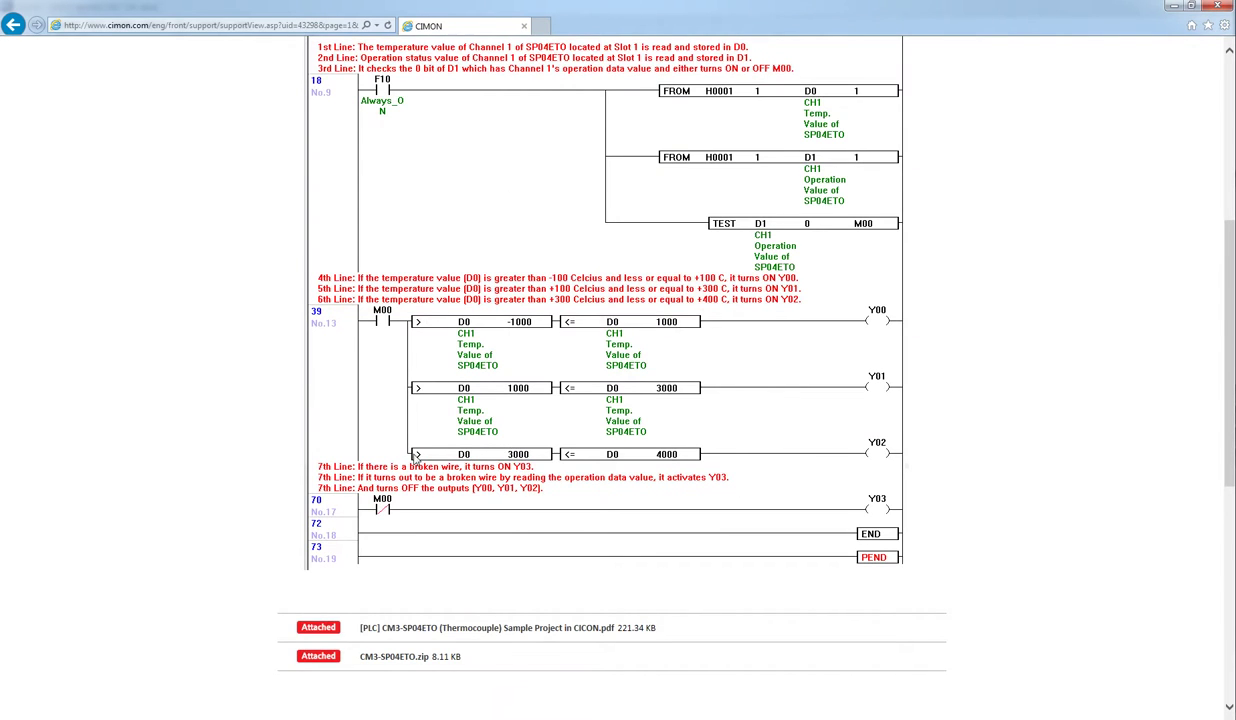
pyautogui.scroll(4, 403, 430)
# Step: Expand the Program, Parameter, Reserved IO and Card Properties branches, then go online with the PLC
pyautogui.click(1175, 6)
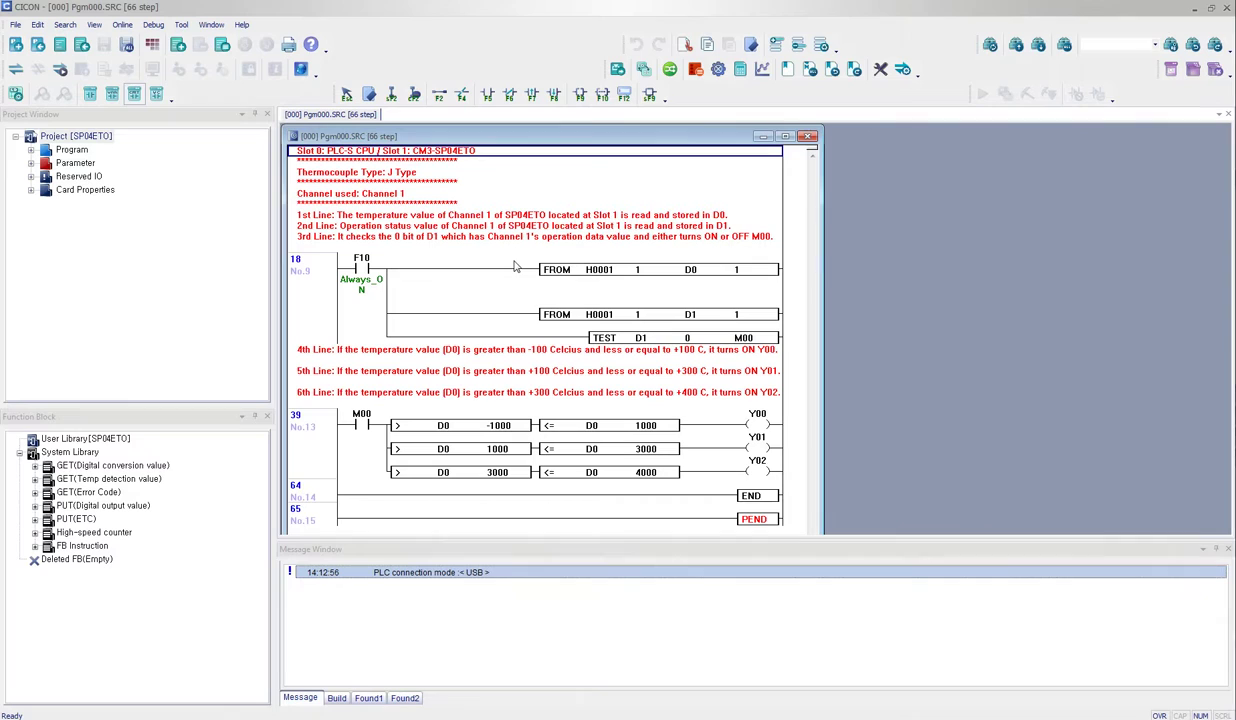
pyautogui.click(31, 149)
pyautogui.click(31, 189)
pyautogui.click(31, 229)
pyautogui.click(31, 256)
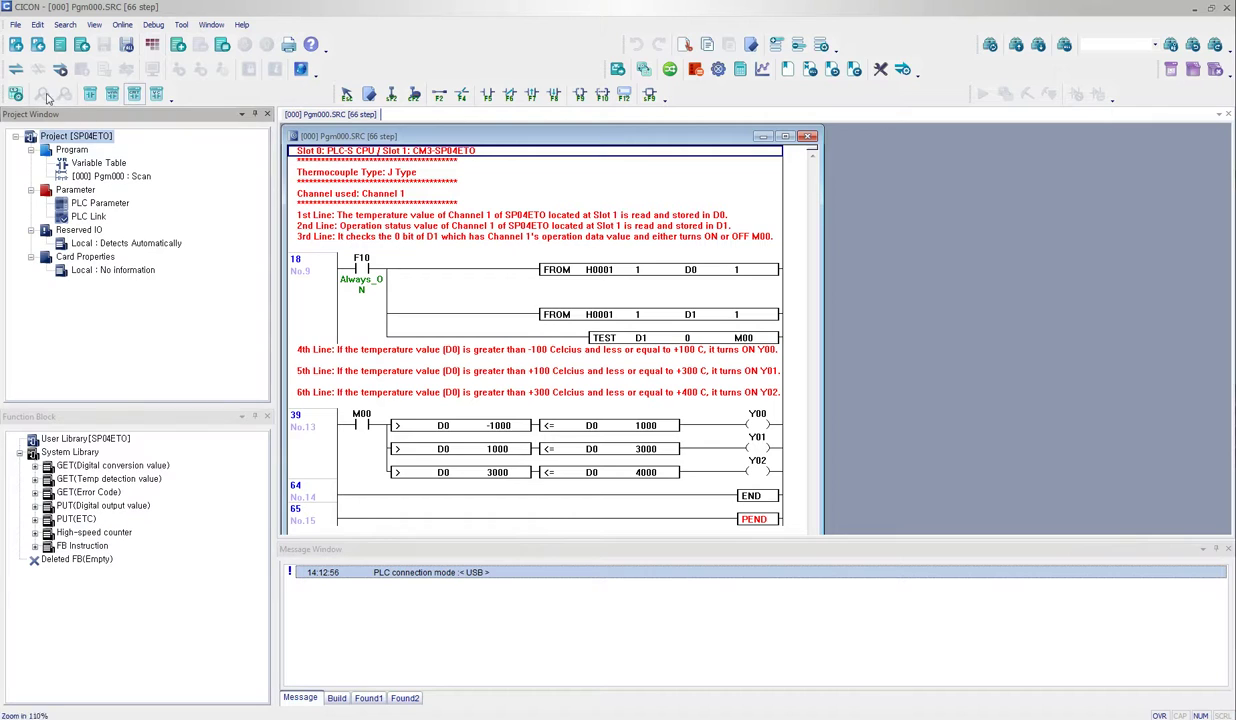
pyautogui.click(15, 68)
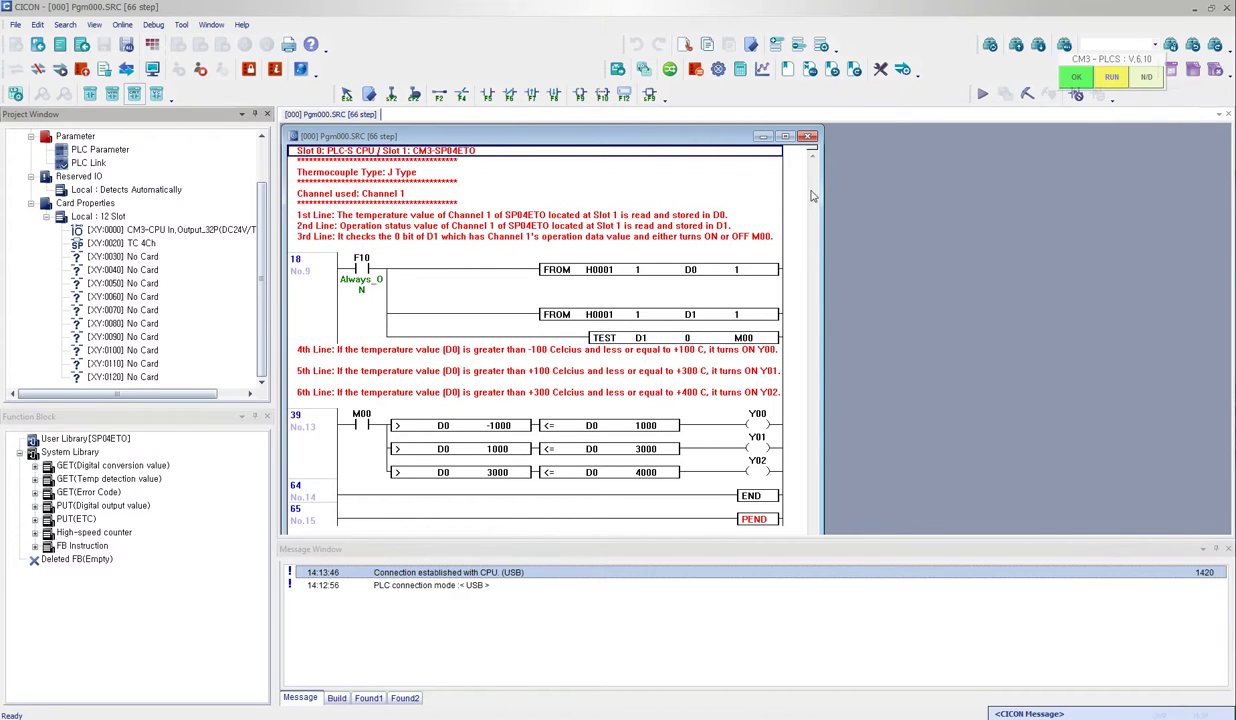
pyautogui.moveTo(1094, 66); pyautogui.dragTo(494, 55)
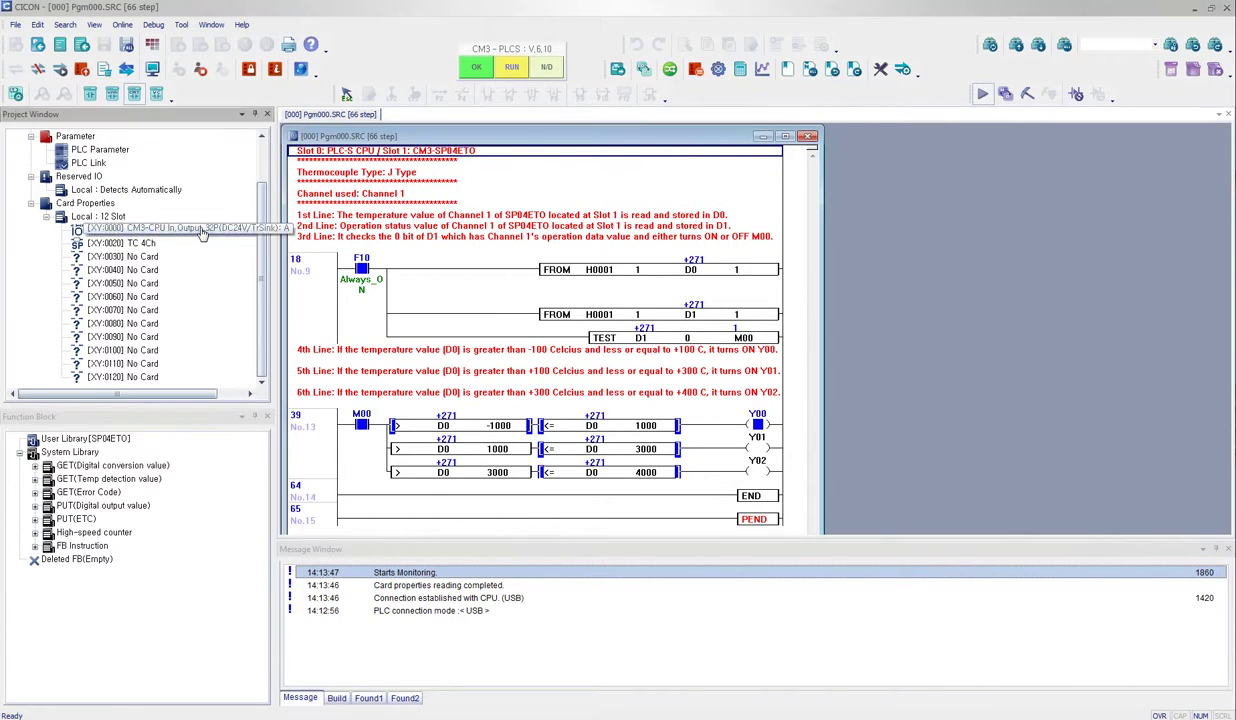
# Step: Open the TC 4Ch module setup and channel 1's Channel Setup
pyautogui.click(150, 244)
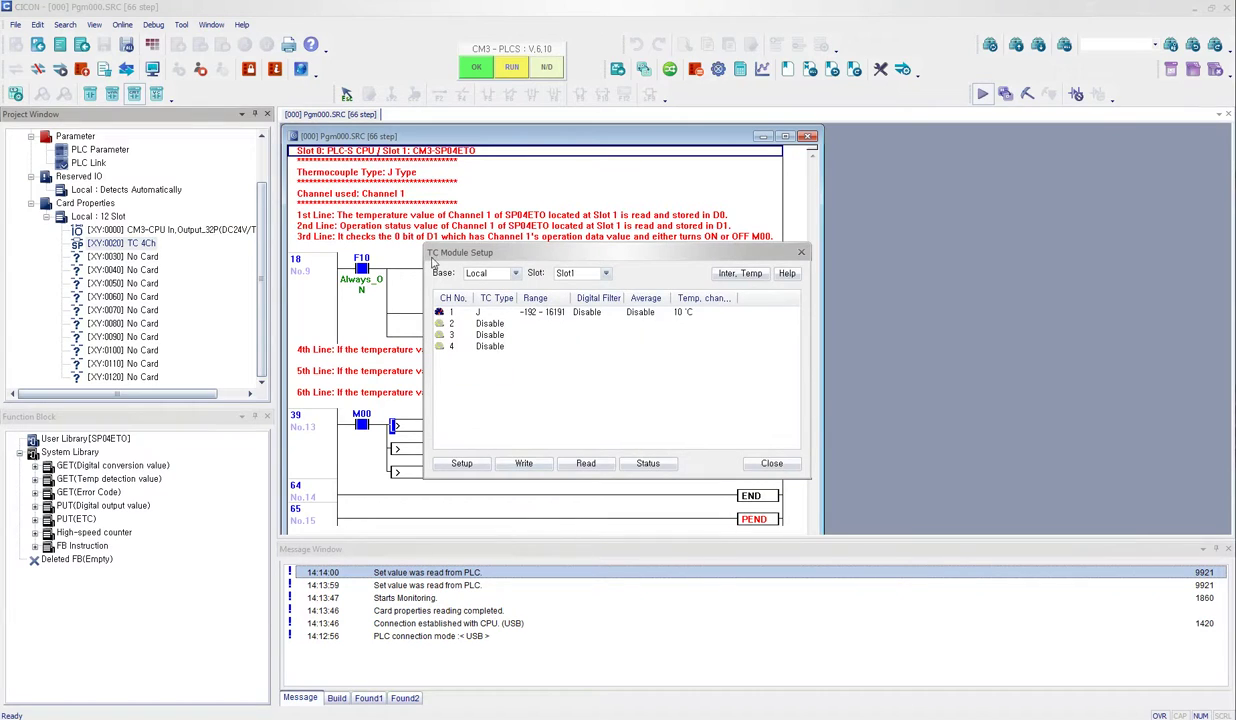
pyautogui.click(521, 313)
pyautogui.doubleClick(528, 313)
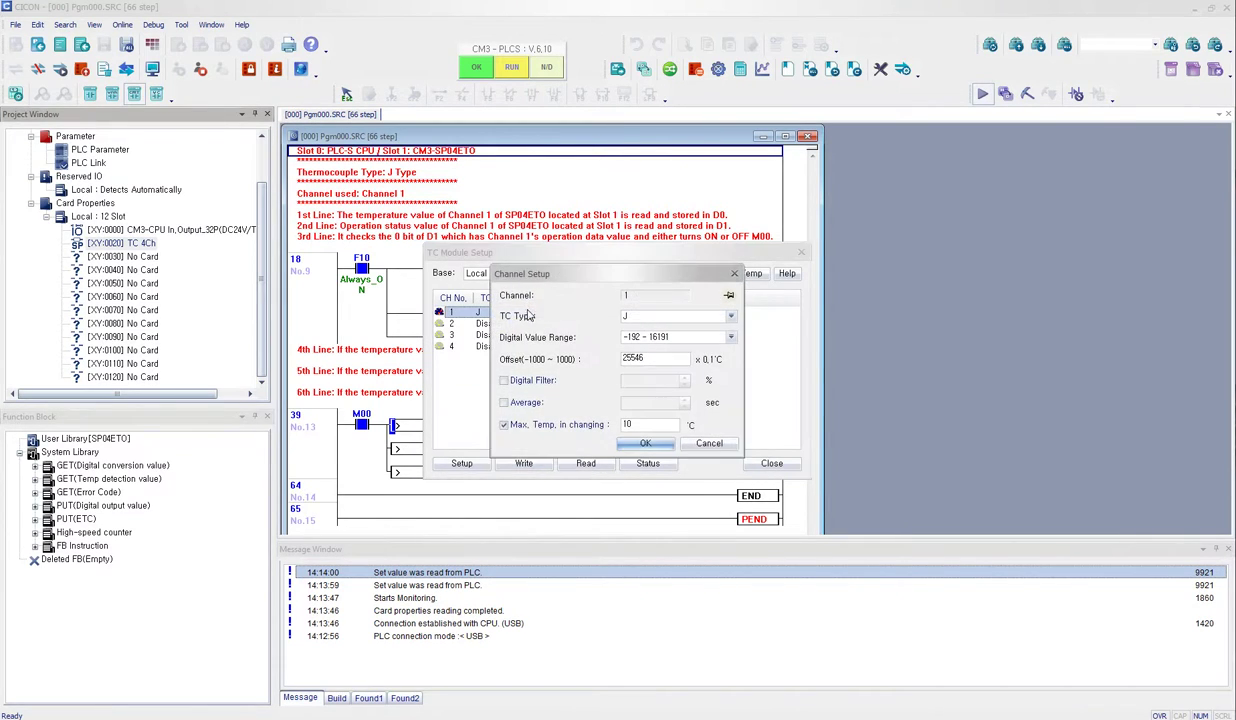
# Step: Set channel 1's TC Type to Disable and confirm it
pyautogui.click(704, 316)
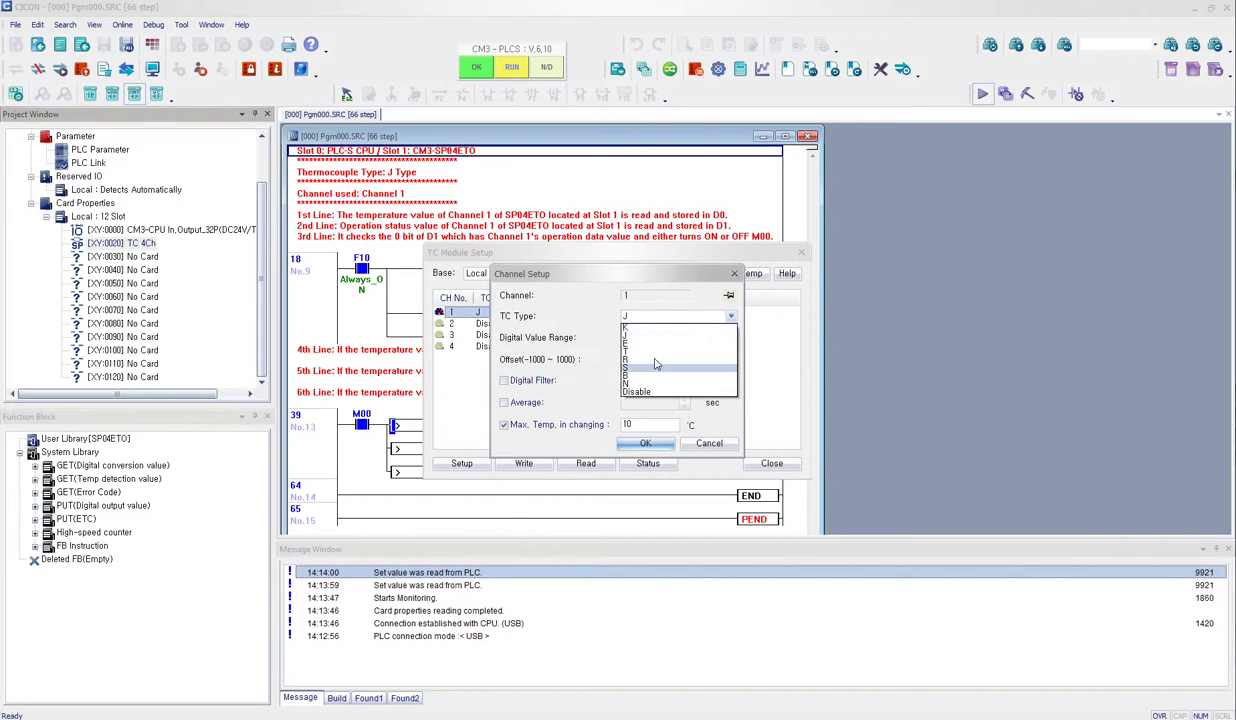
pyautogui.click(689, 372)
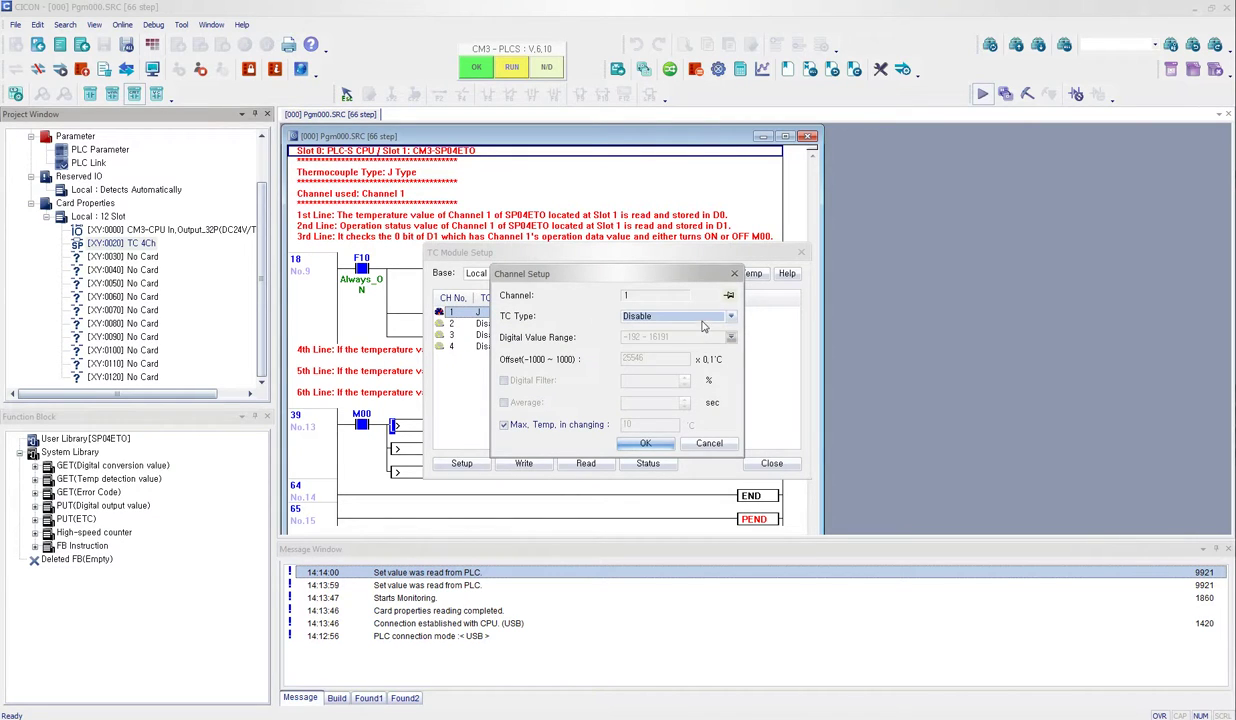
pyautogui.click(704, 326)
pyautogui.click(700, 316)
pyautogui.click(690, 316)
pyautogui.click(682, 329)
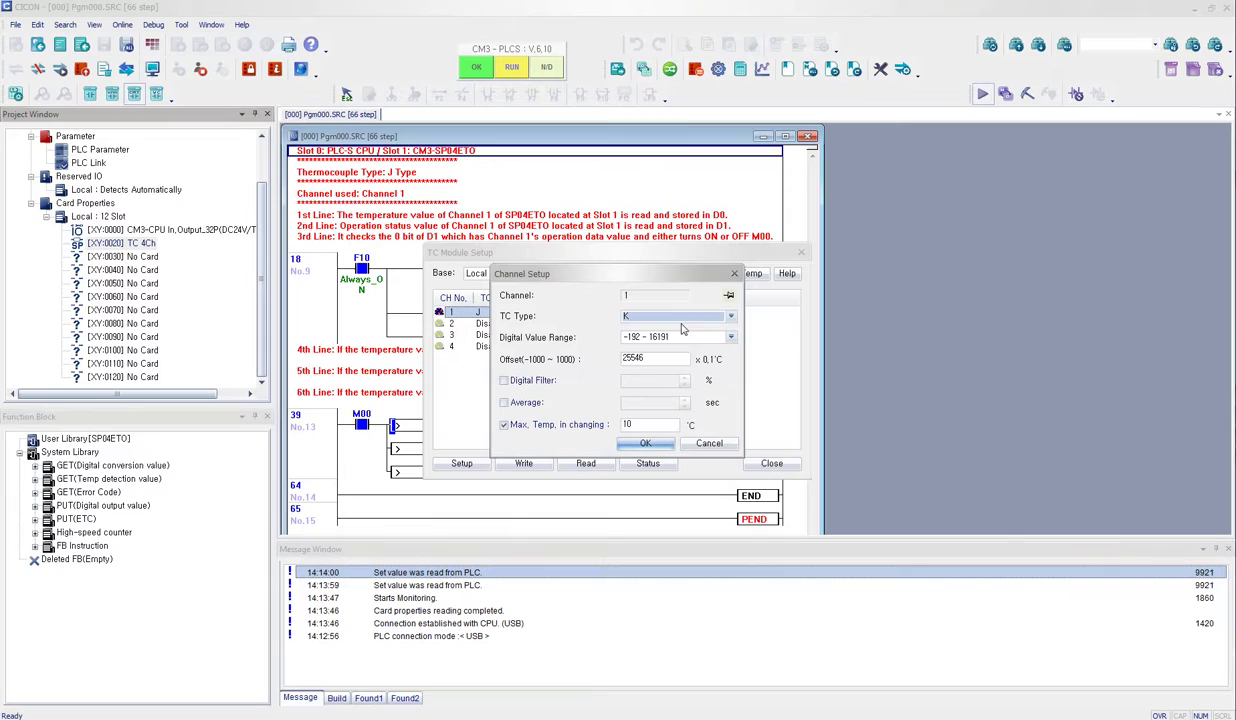
pyautogui.click(684, 318)
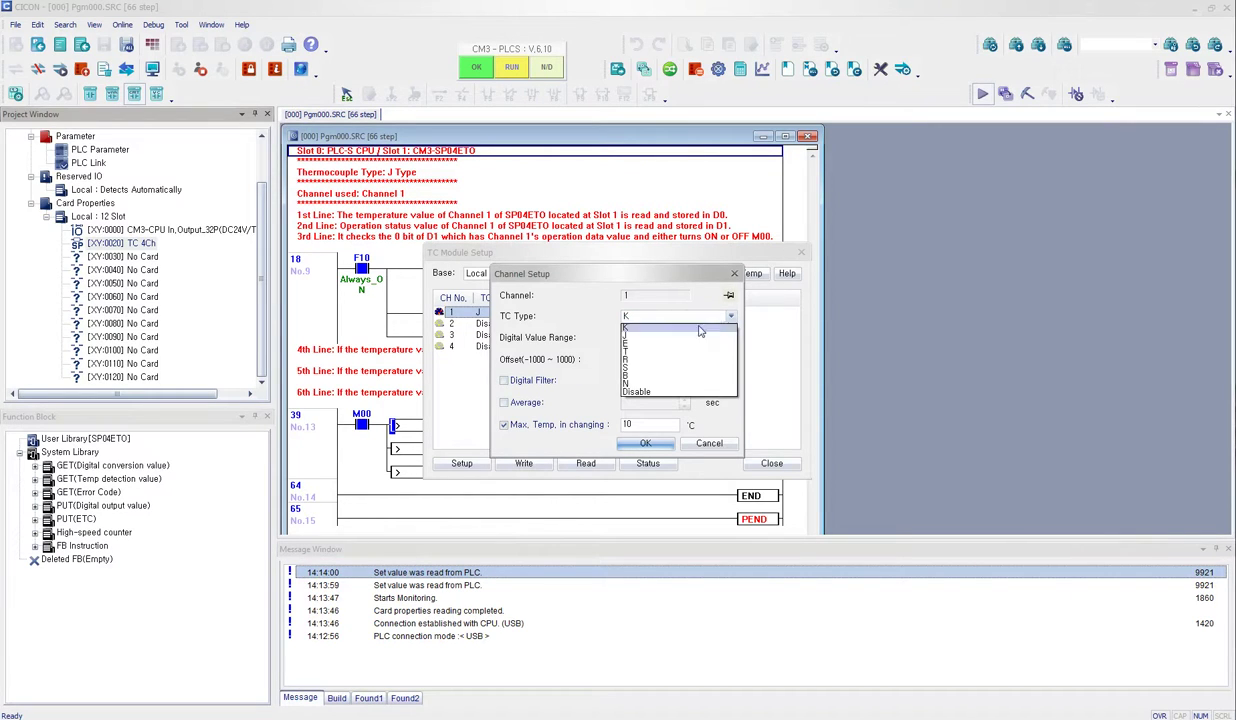
pyautogui.click(663, 391)
pyautogui.click(645, 443)
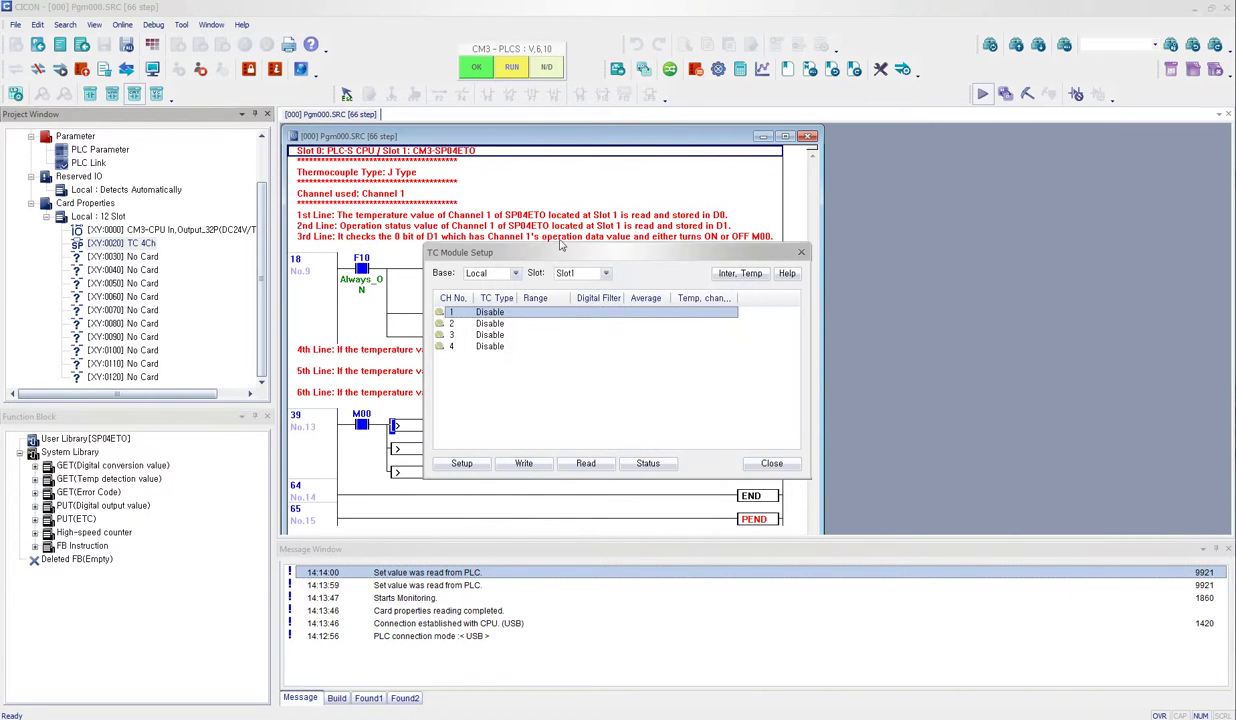
pyautogui.click(548, 400)
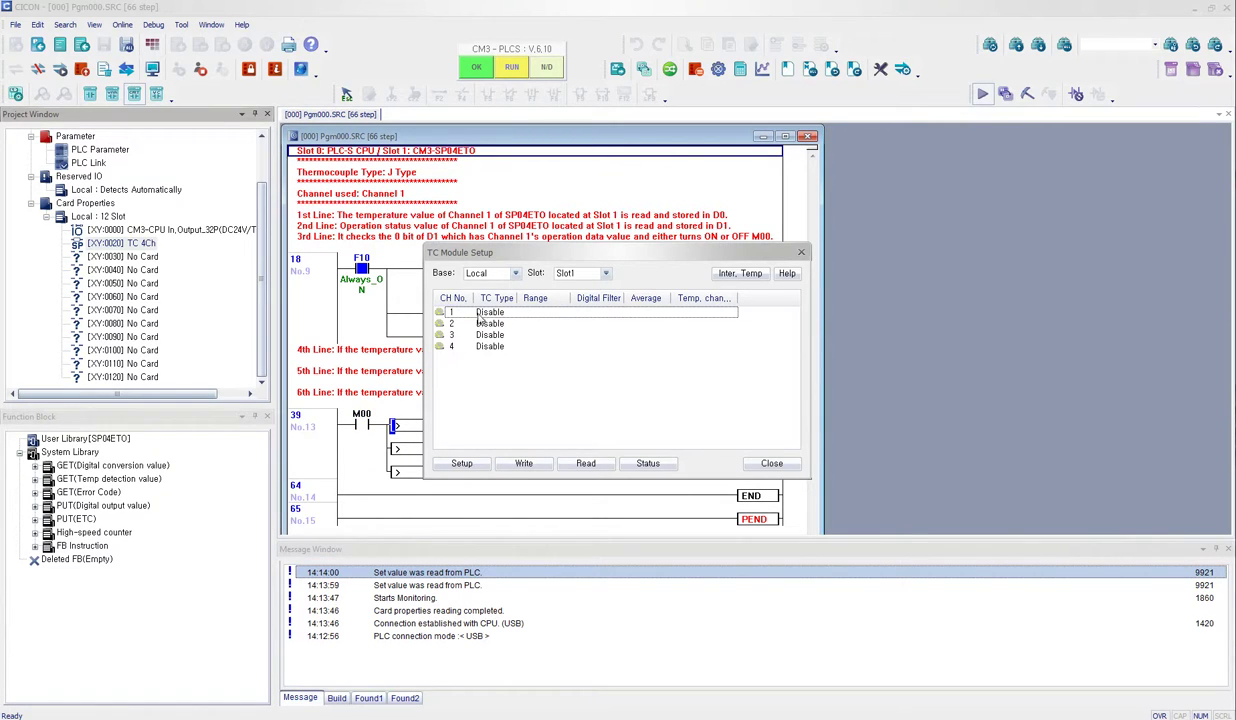
# Step: Make channel 1 TC Type J with the -192 ~ 16191 digital value range and confirm
pyautogui.doubleClick(460, 310)
pyautogui.moveTo(566, 283); pyautogui.dragTo(596, 328)
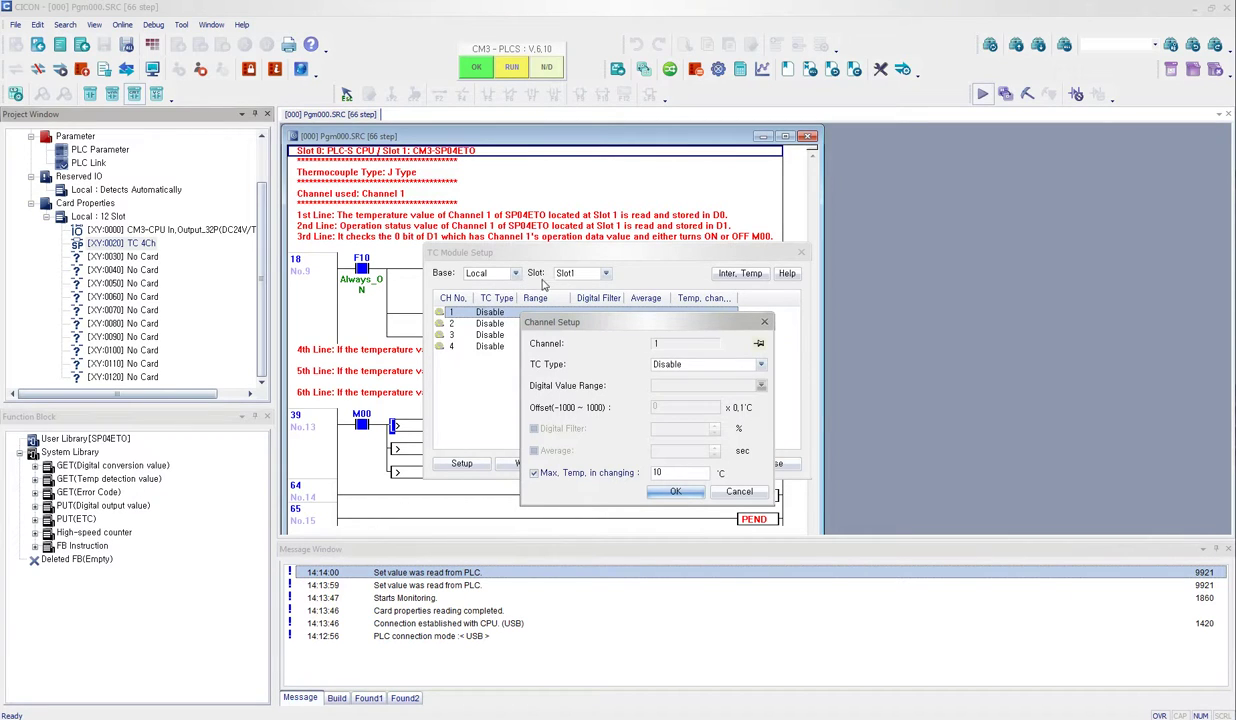
pyautogui.click(694, 370)
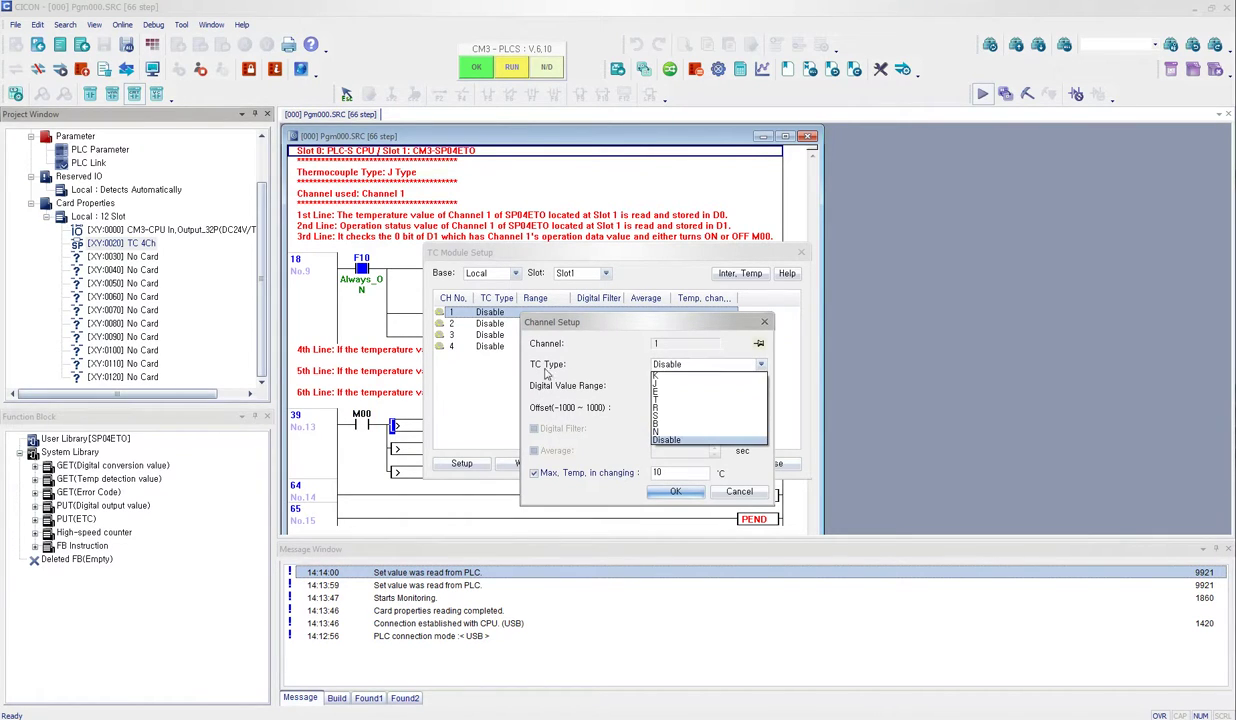
pyautogui.click(669, 389)
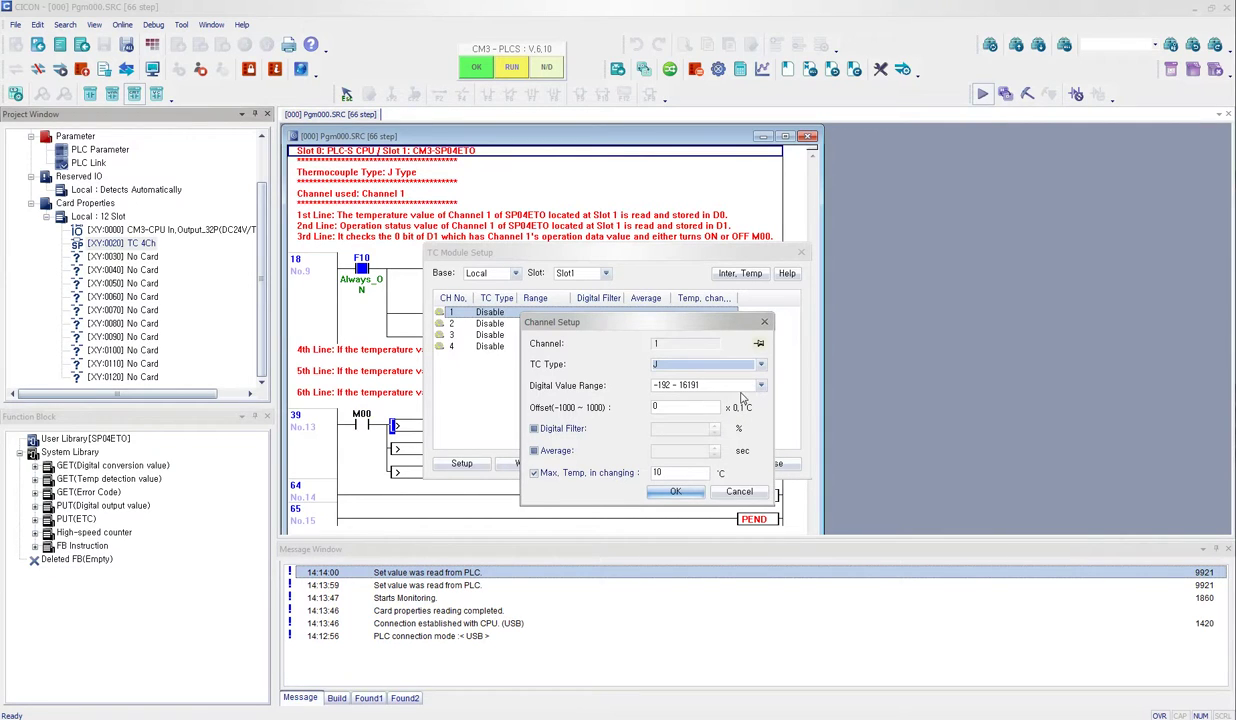
pyautogui.click(740, 391)
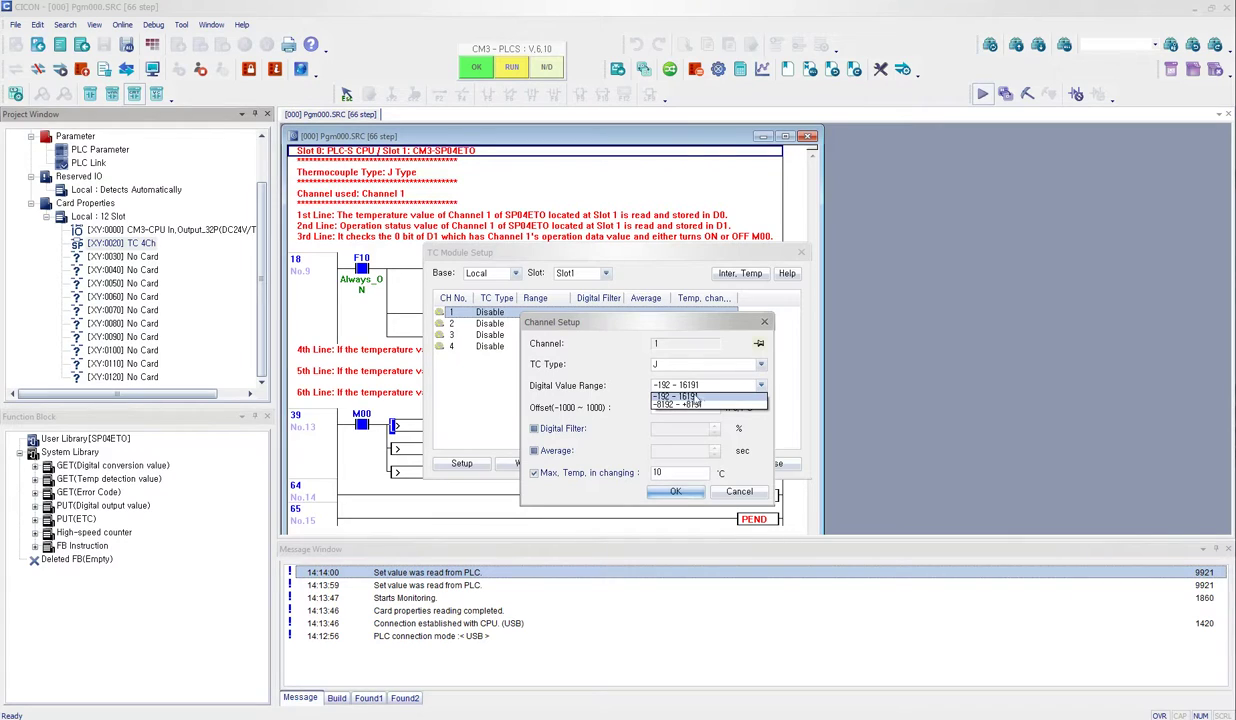
pyautogui.click(740, 396)
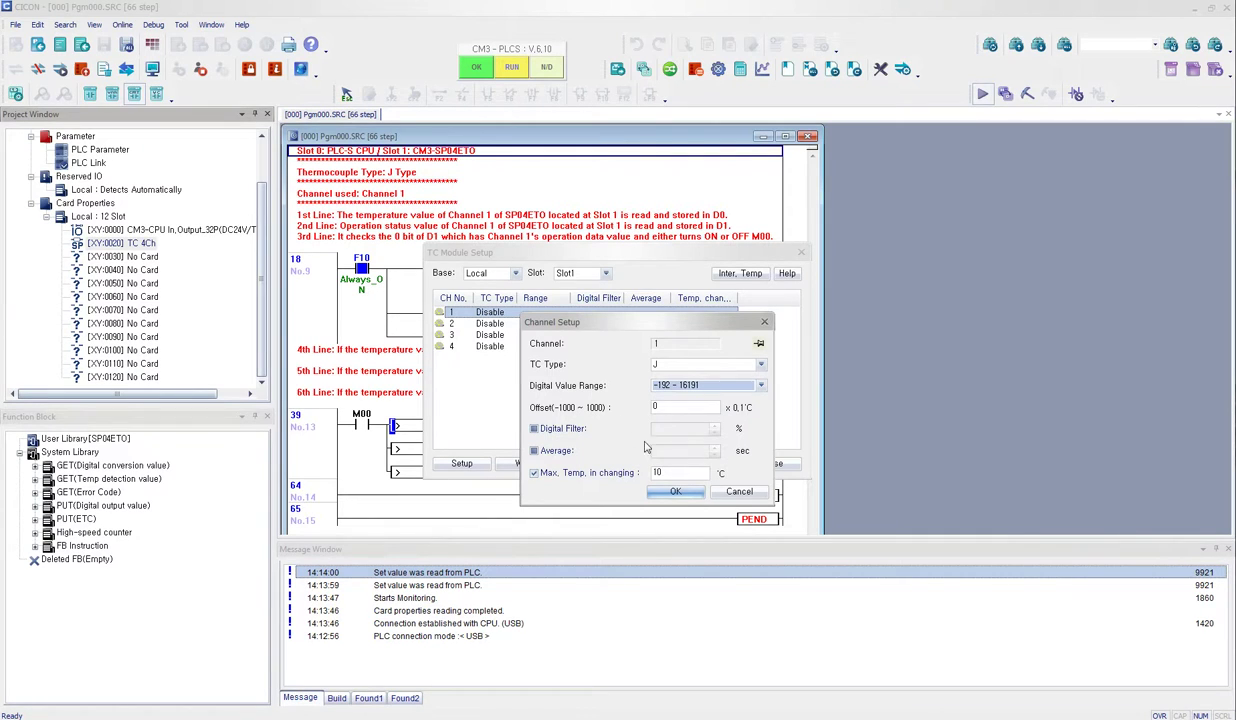
pyautogui.click(677, 492)
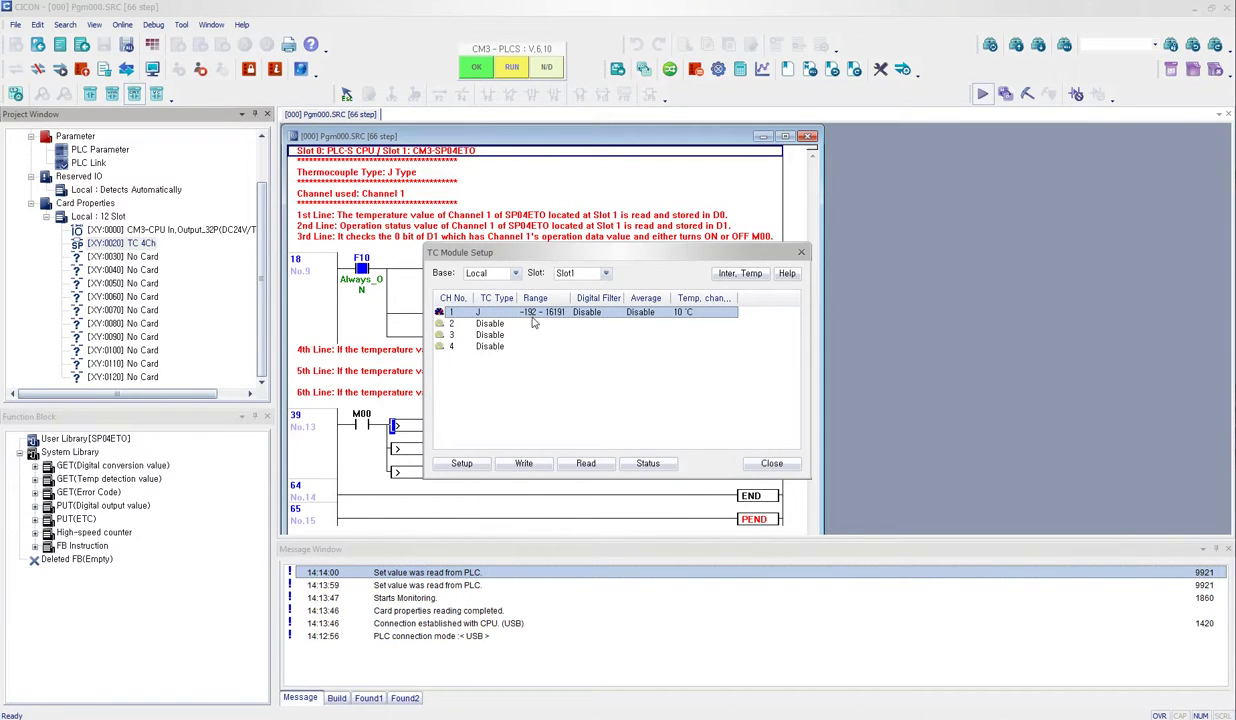
# Step: Write the TC module settings to the PLC, acknowledge, and move the setup dialog right
pyautogui.click(523, 466)
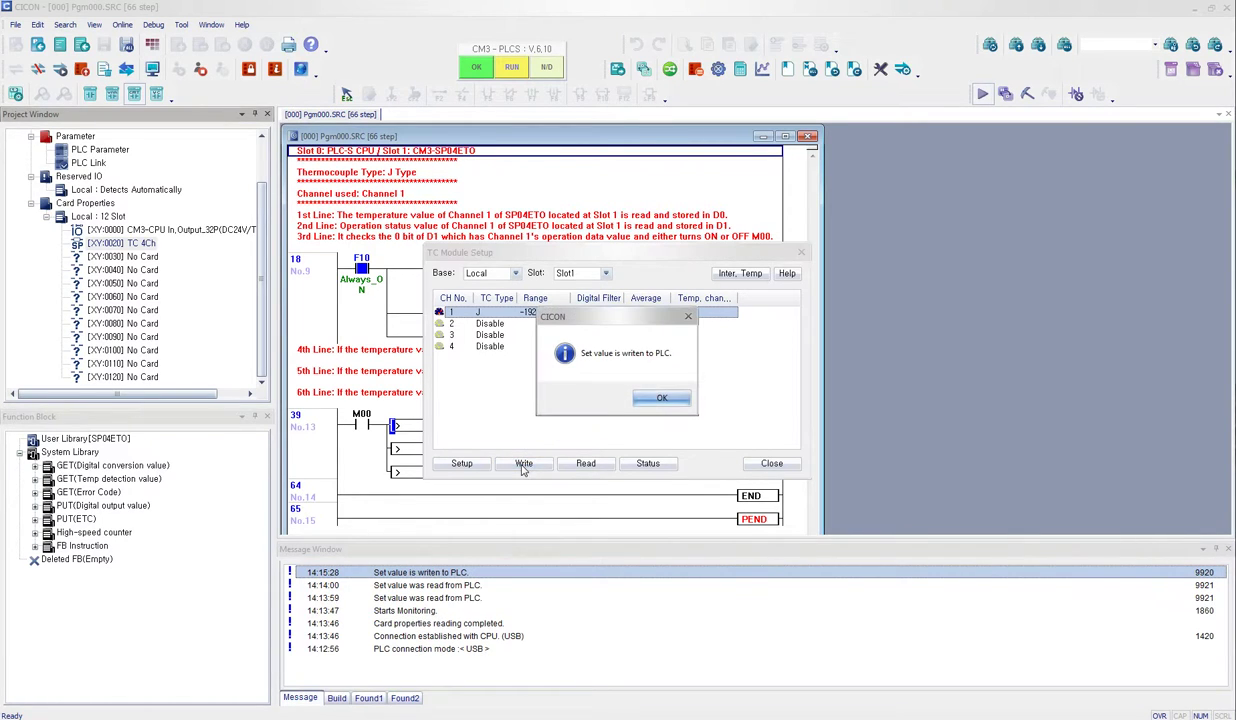
pyautogui.click(662, 399)
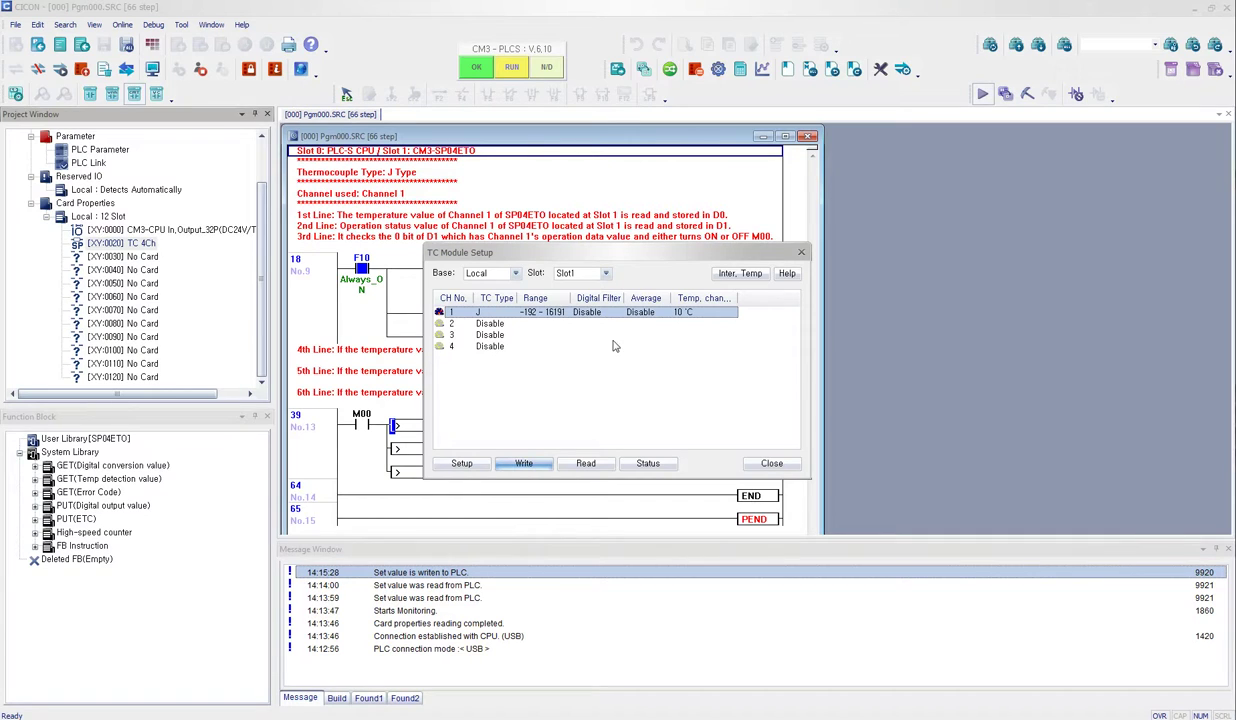
pyautogui.moveTo(633, 257); pyautogui.dragTo(1017, 235)
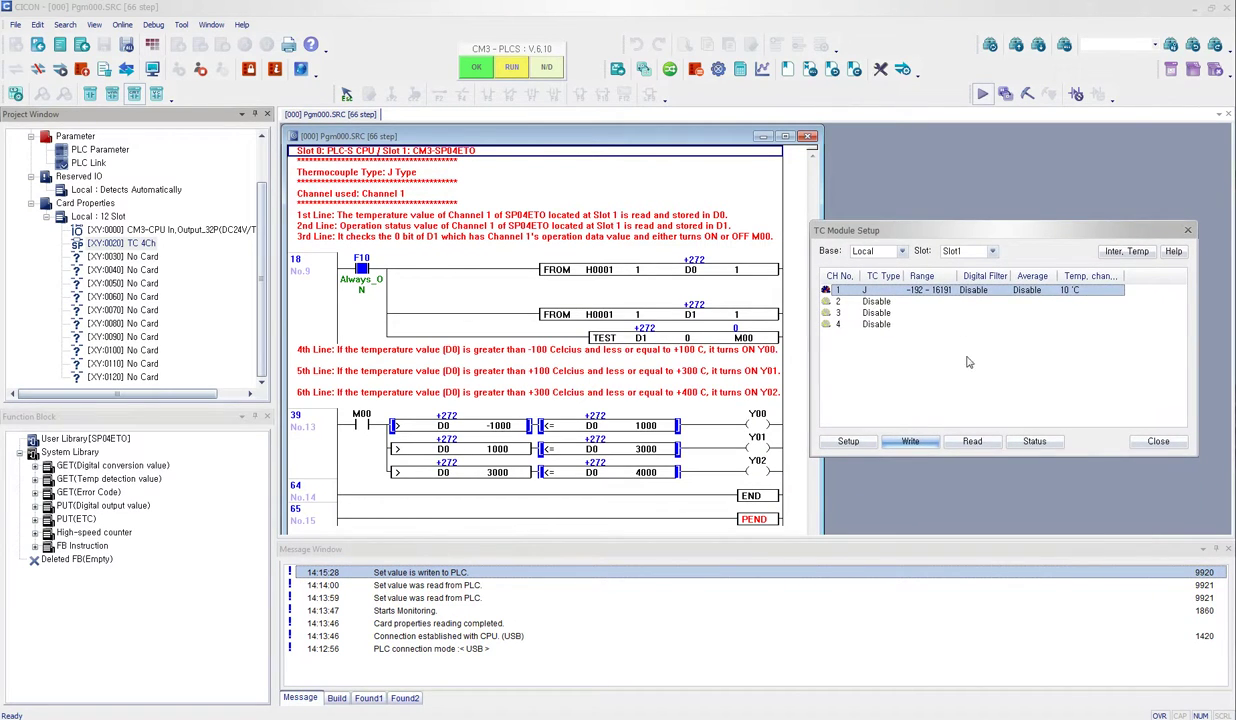
# Step: Open TC Module Status and select channel 1, reading 32.5 °C (bin 3720)
pyautogui.click(1036, 443)
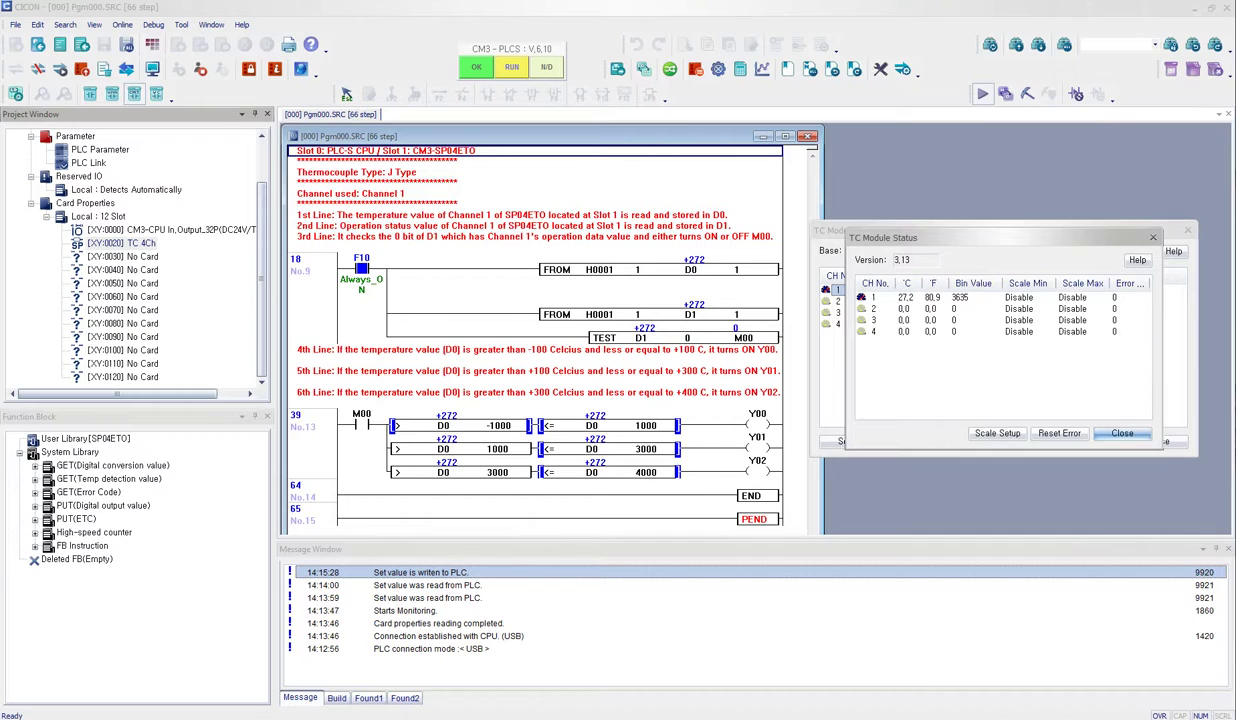
pyautogui.press('F2')
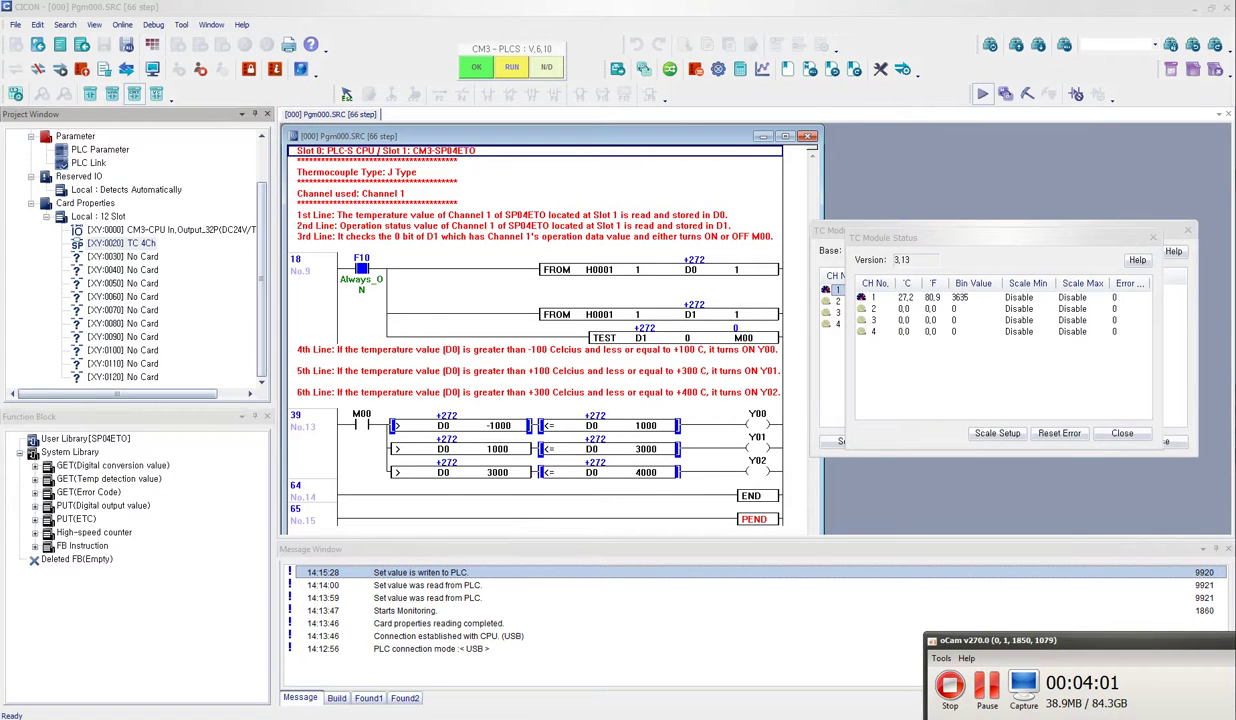
pyautogui.click(925, 308)
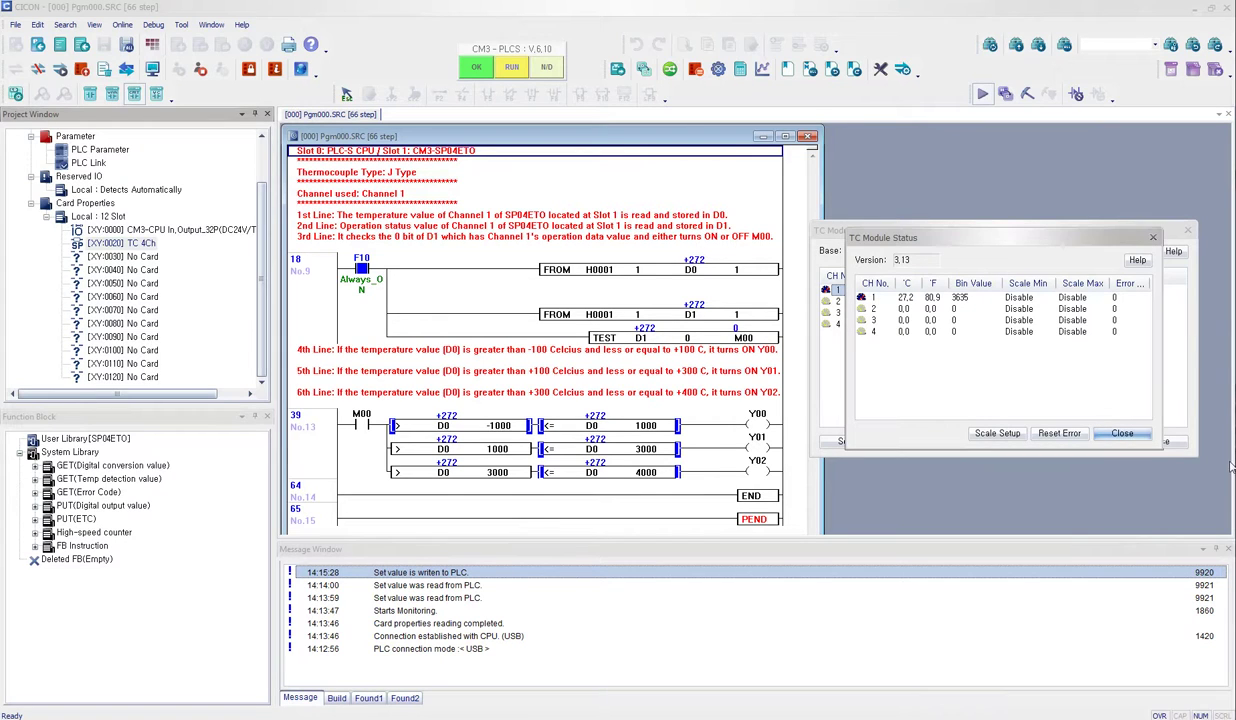
pyautogui.click(915, 300)
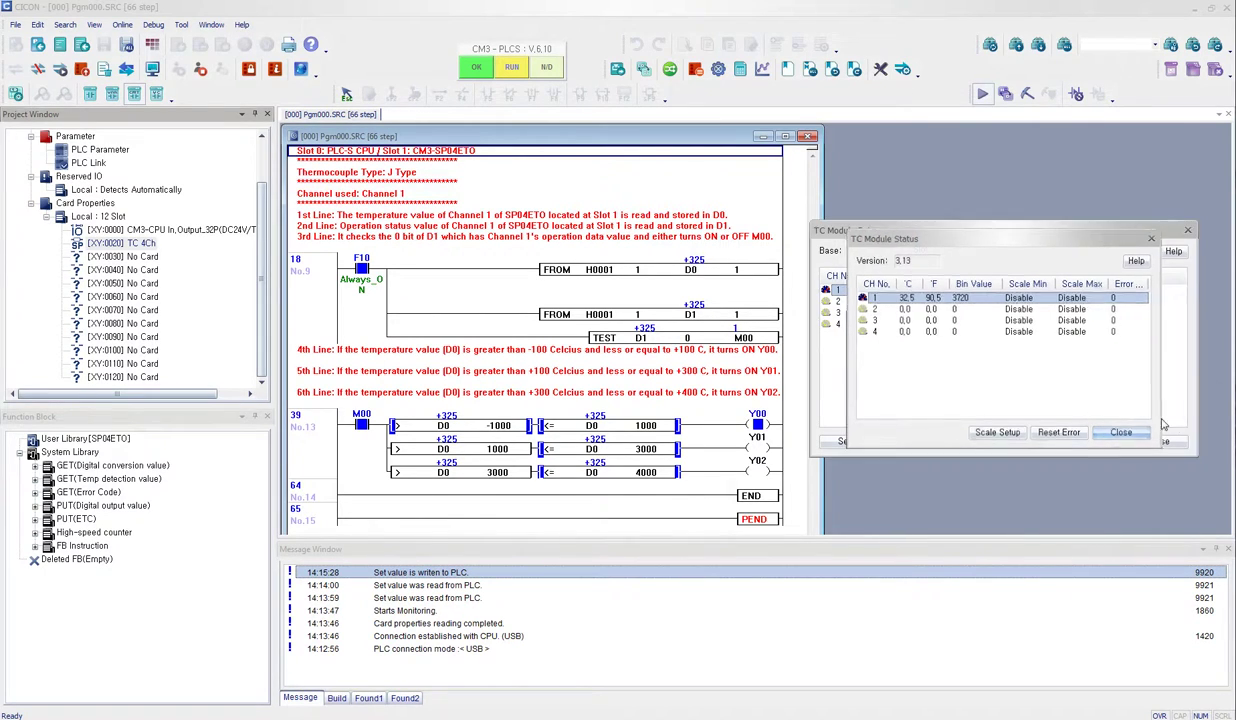
# Step: Close the TC Module Status and Setup dialogs and open CIMON-PLC Help
pyautogui.click(1121, 432)
pyautogui.click(1166, 441)
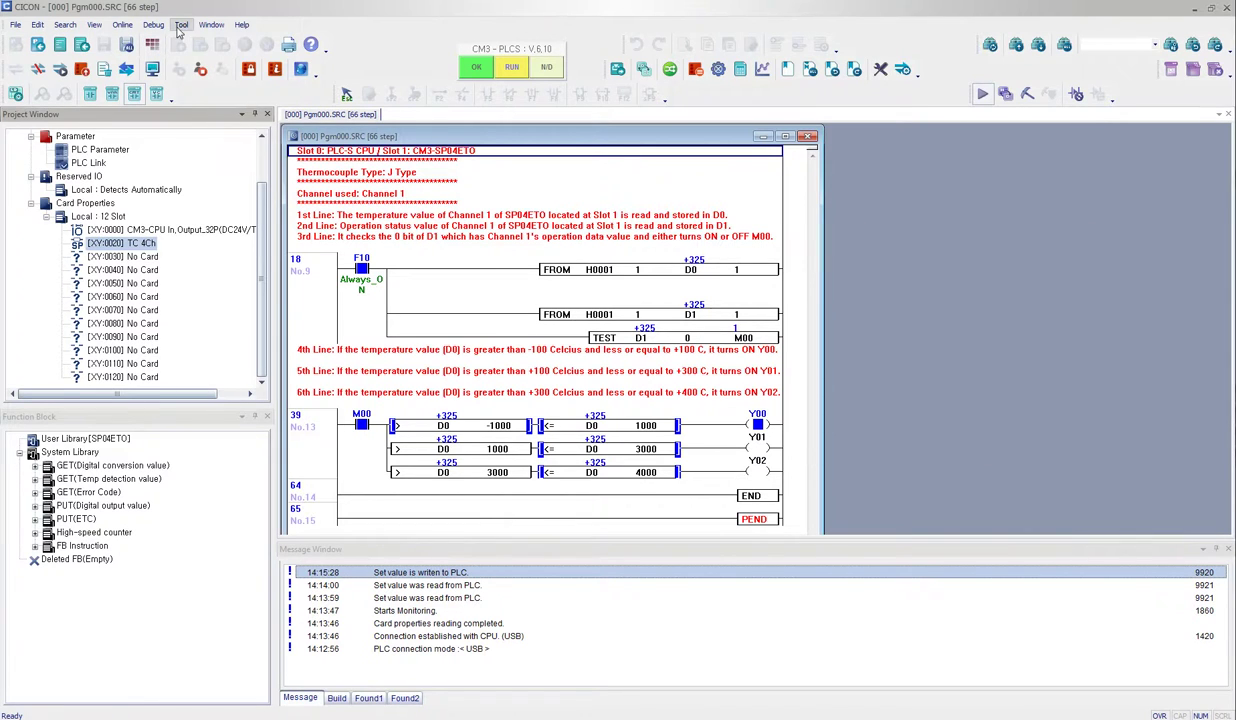
pyautogui.click(181, 25)
pyautogui.click(242, 25)
pyautogui.click(240, 38)
# Step: View CM3 CPU > PLCS TC Module : SP04ETO > Buffer Memory's CH.1 temperature entry, then close Help
pyautogui.click(17, 172)
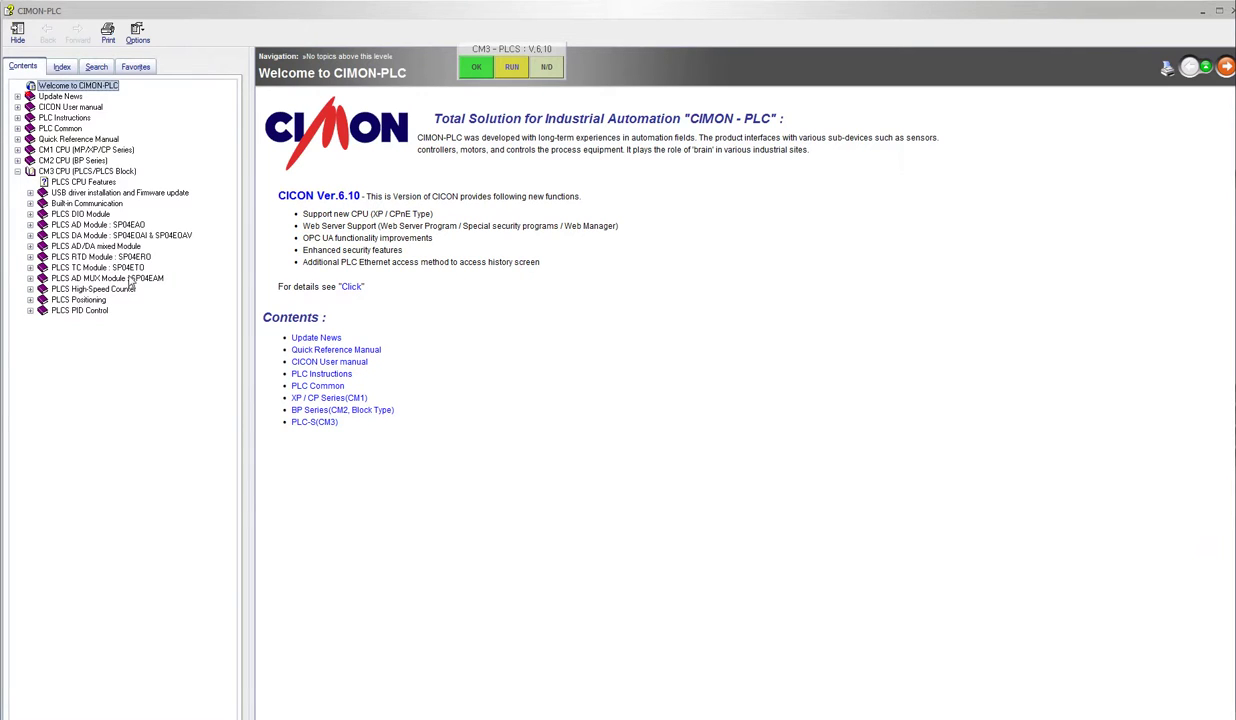
pyautogui.click(85, 267)
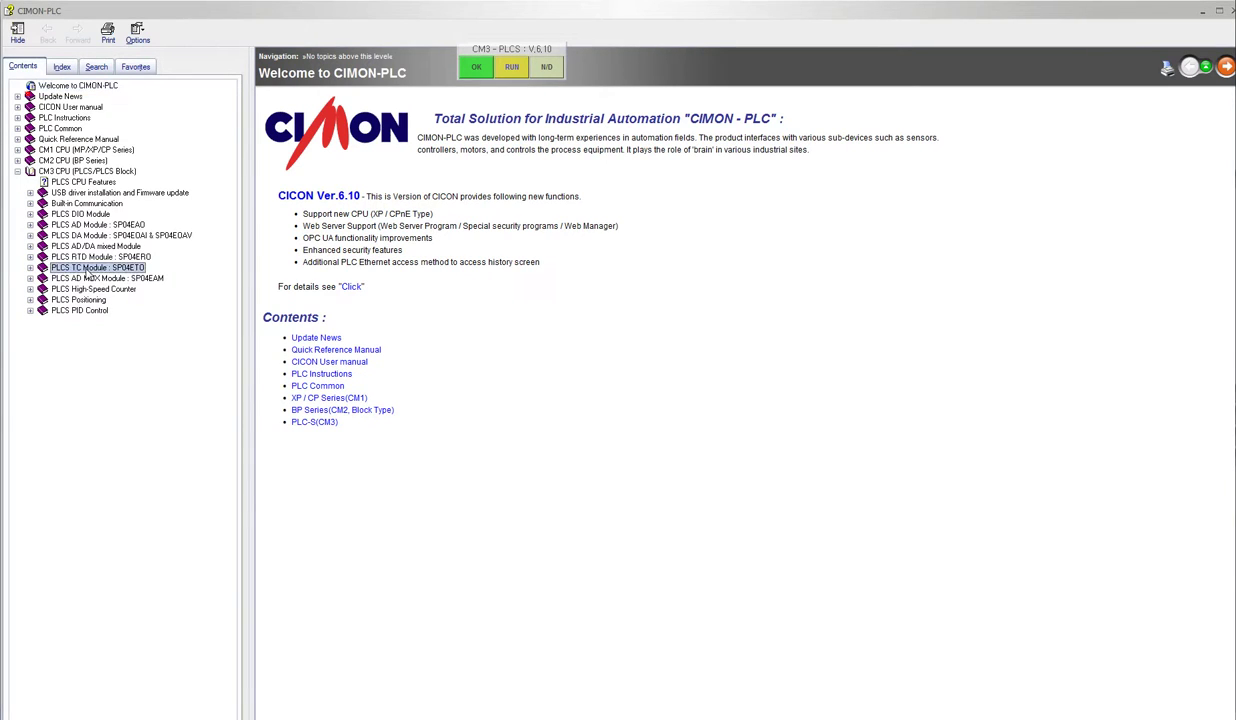
pyautogui.click(31, 267)
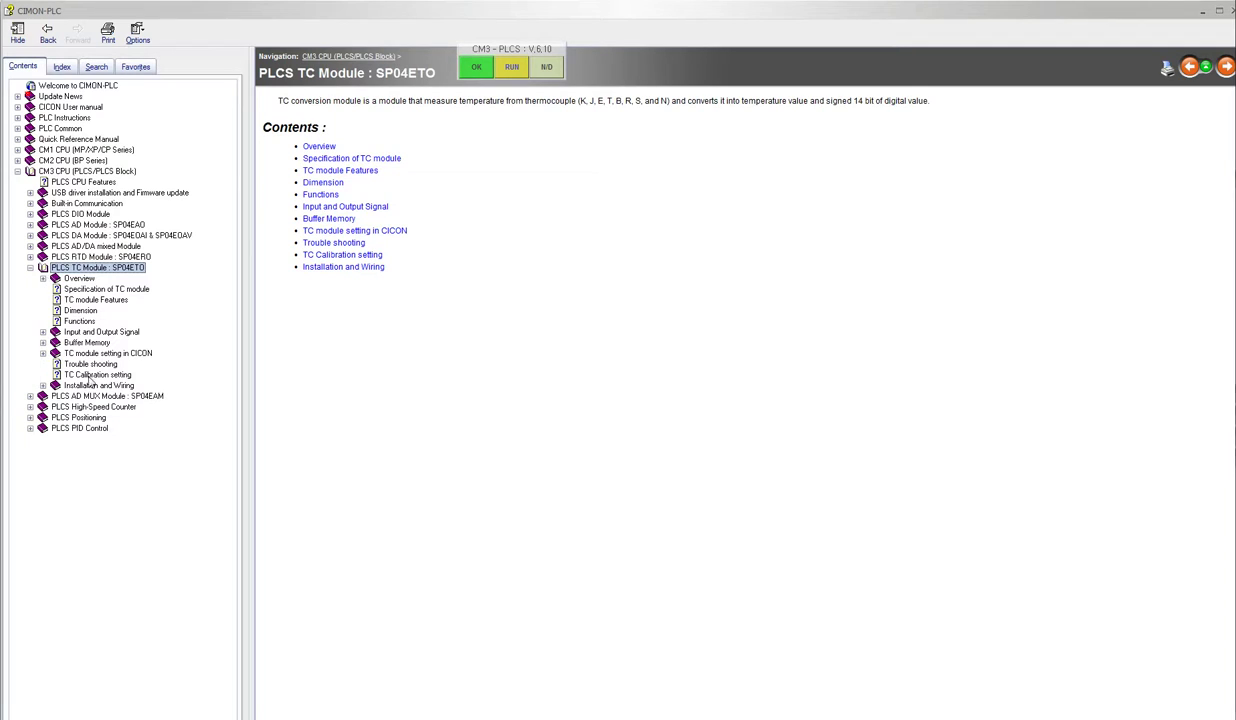
pyautogui.click(70, 342)
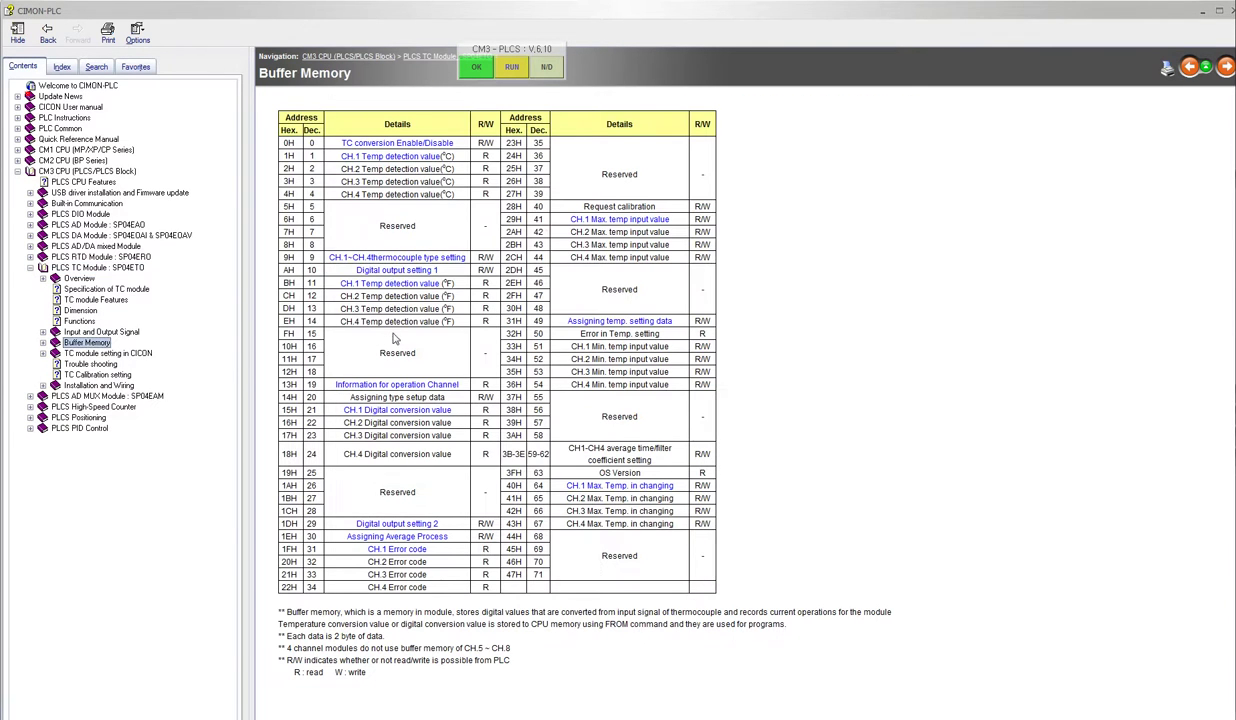
pyautogui.click(311, 157)
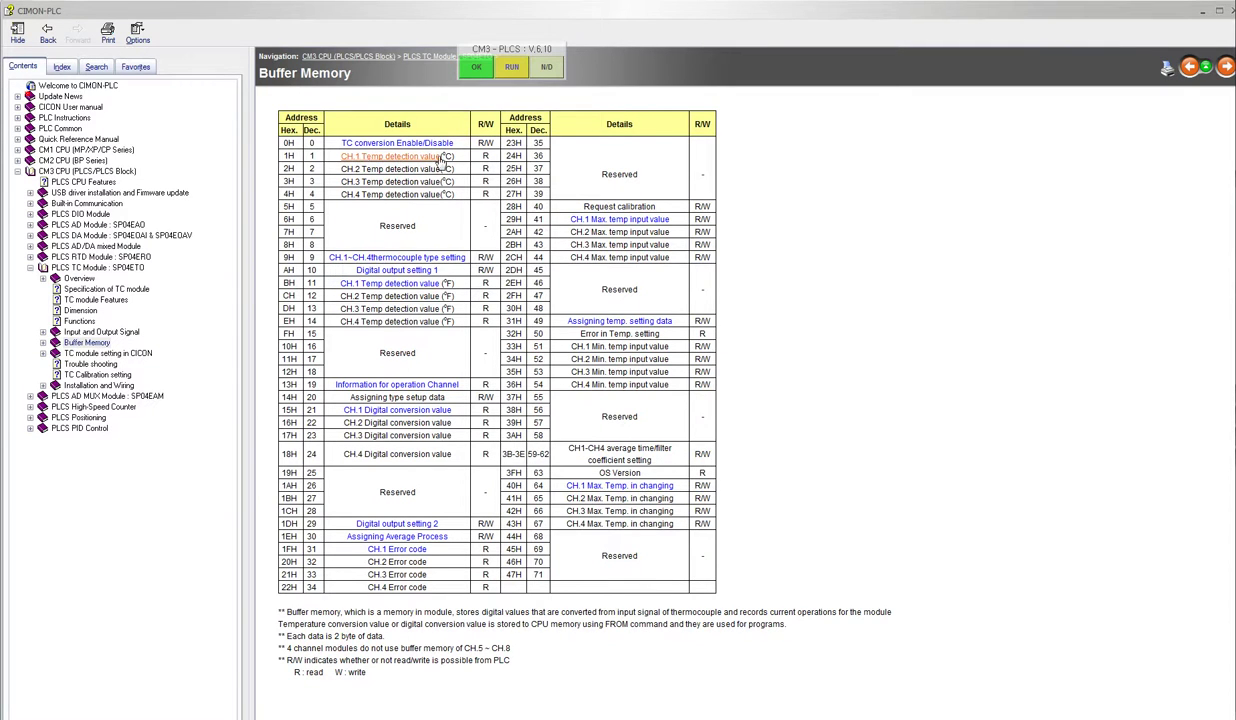
pyautogui.click(1202, 10)
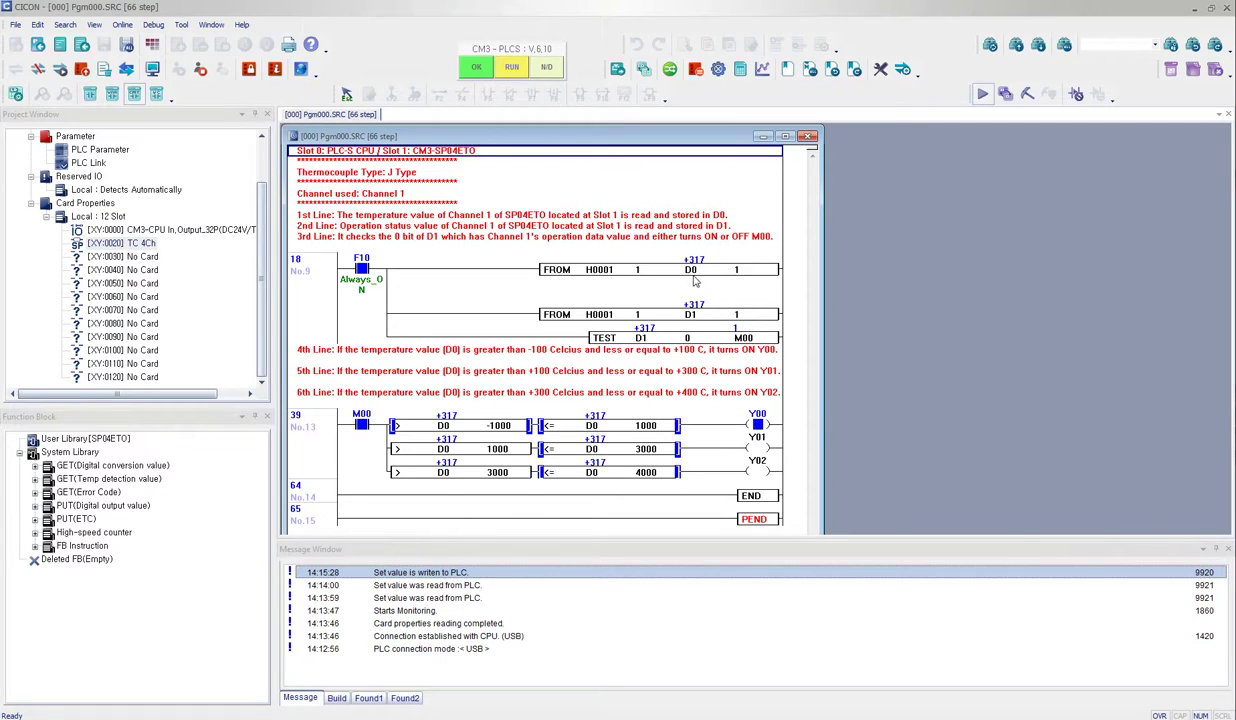
# Step: Open Memory Monitor 1 at the upper right, enlarged, showing D registers with D0000 at 311
pyautogui.click(122, 24)
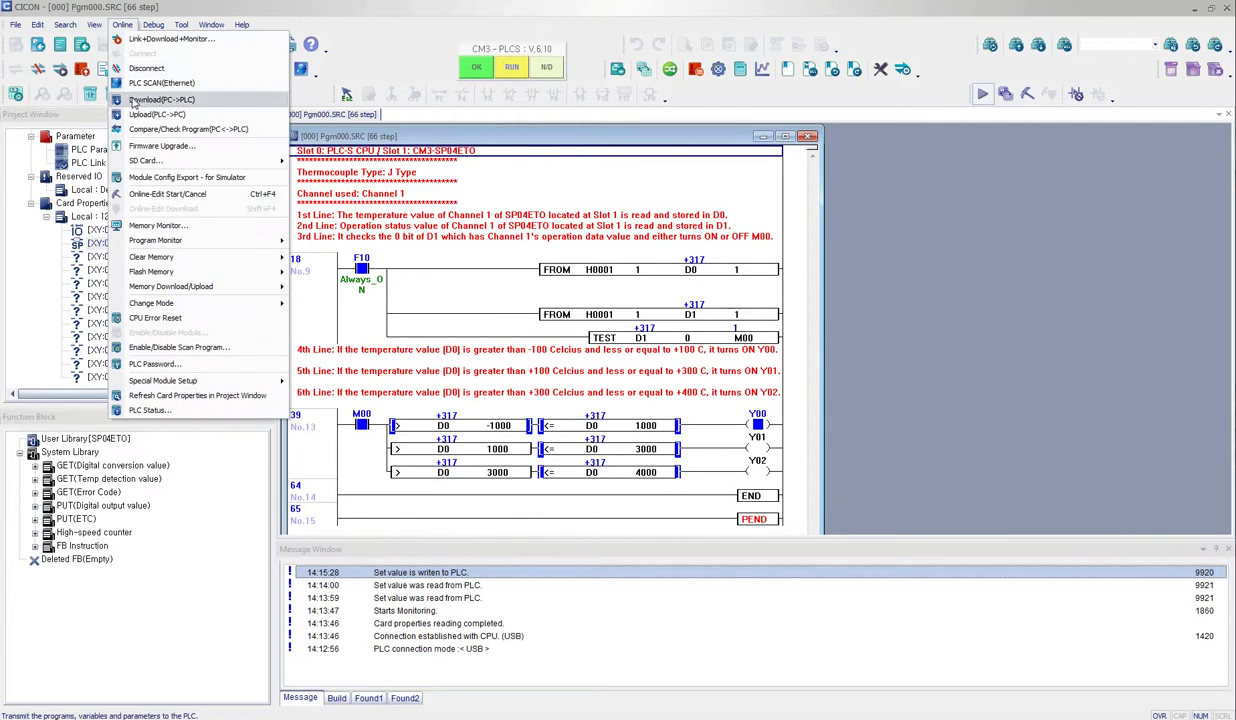
pyautogui.click(158, 225)
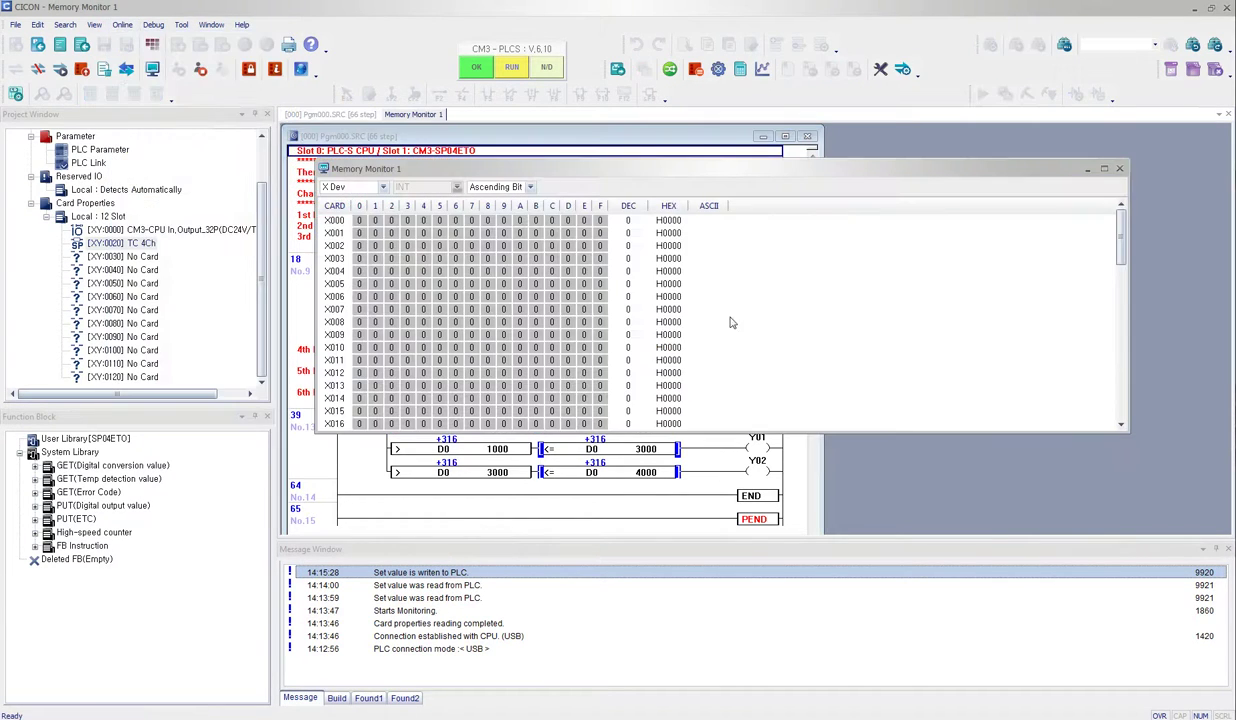
pyautogui.moveTo(670, 175); pyautogui.dragTo(1196, 499)
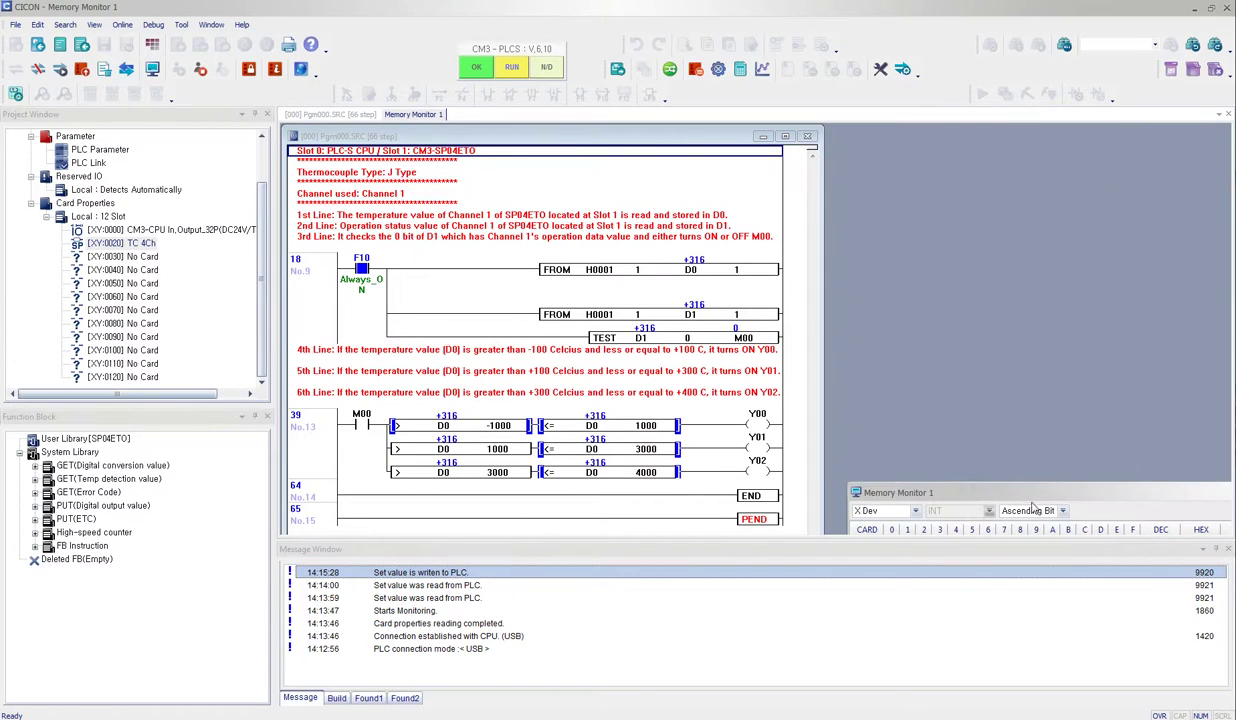
pyautogui.moveTo(1032, 505); pyautogui.dragTo(1013, 156)
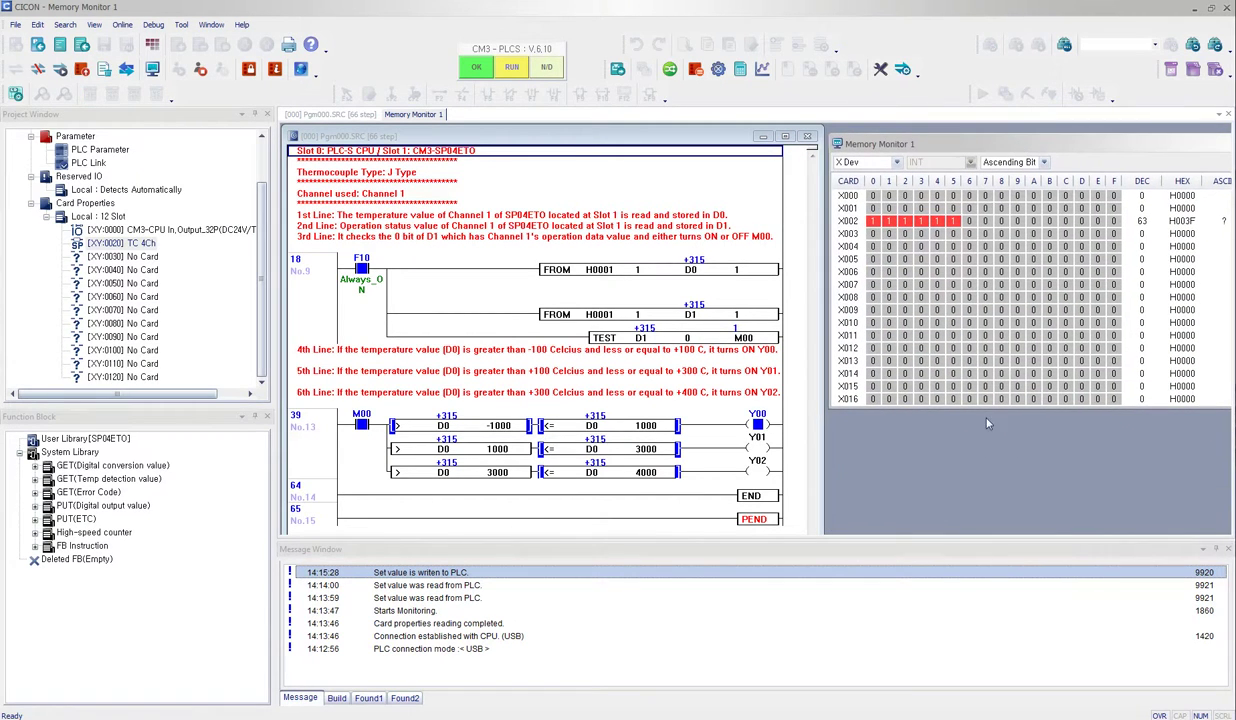
pyautogui.moveTo(989, 407); pyautogui.dragTo(989, 530)
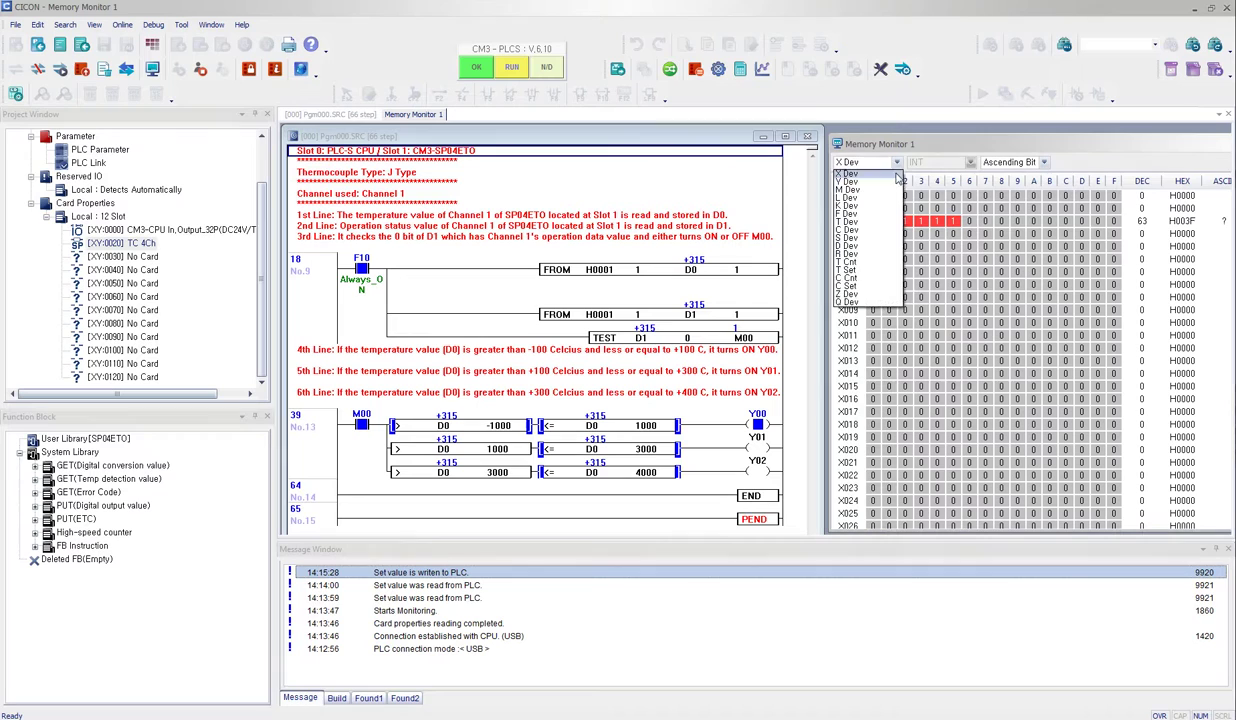
pyautogui.click(852, 245)
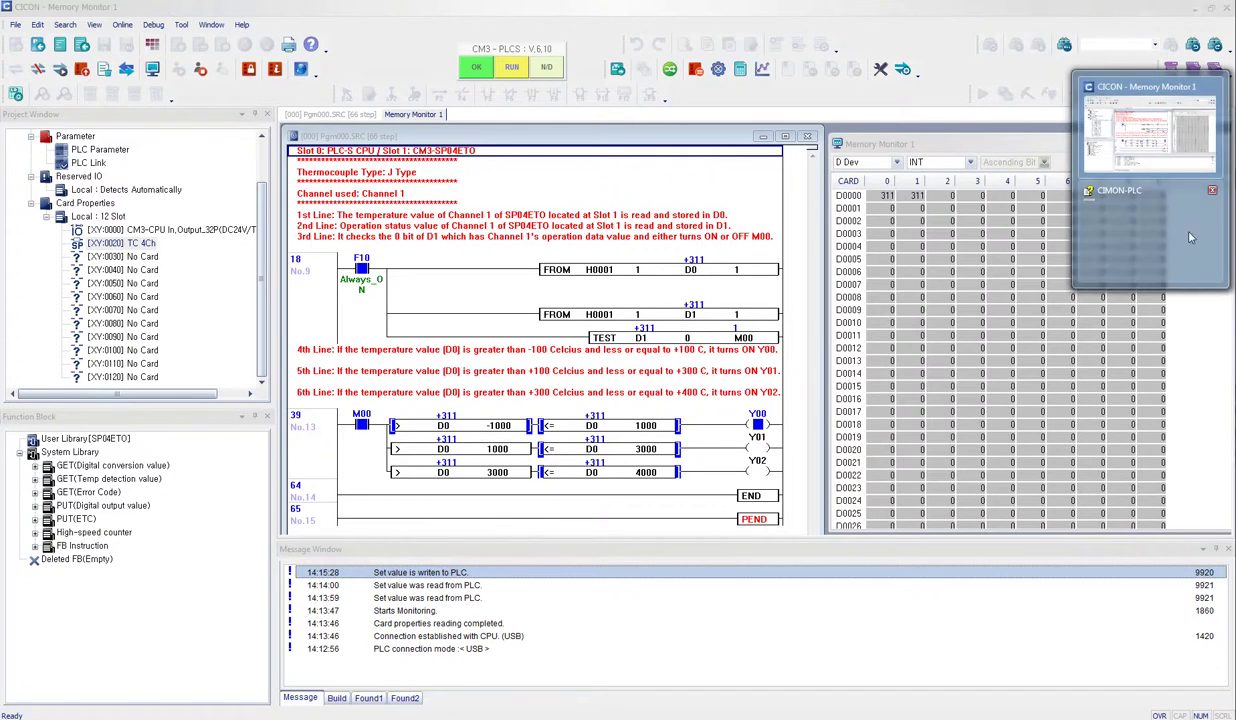
# Step: In the help's Buffer Memory table, pick out address 11, channel 1's Fahrenheit reading
pyautogui.click(1181, 237)
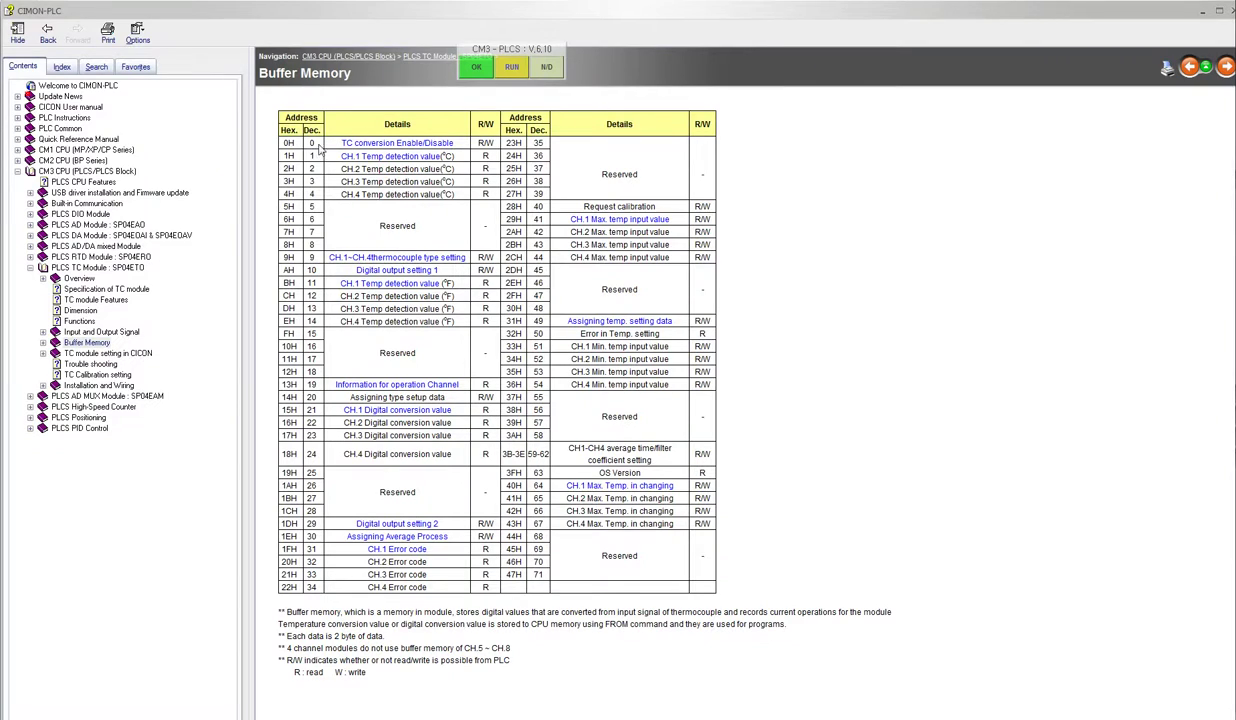
pyautogui.doubleClick(311, 284)
# Step: Change rung 18's FROM buffer operand n2 to 11 and download the online edit
pyautogui.click(1205, 12)
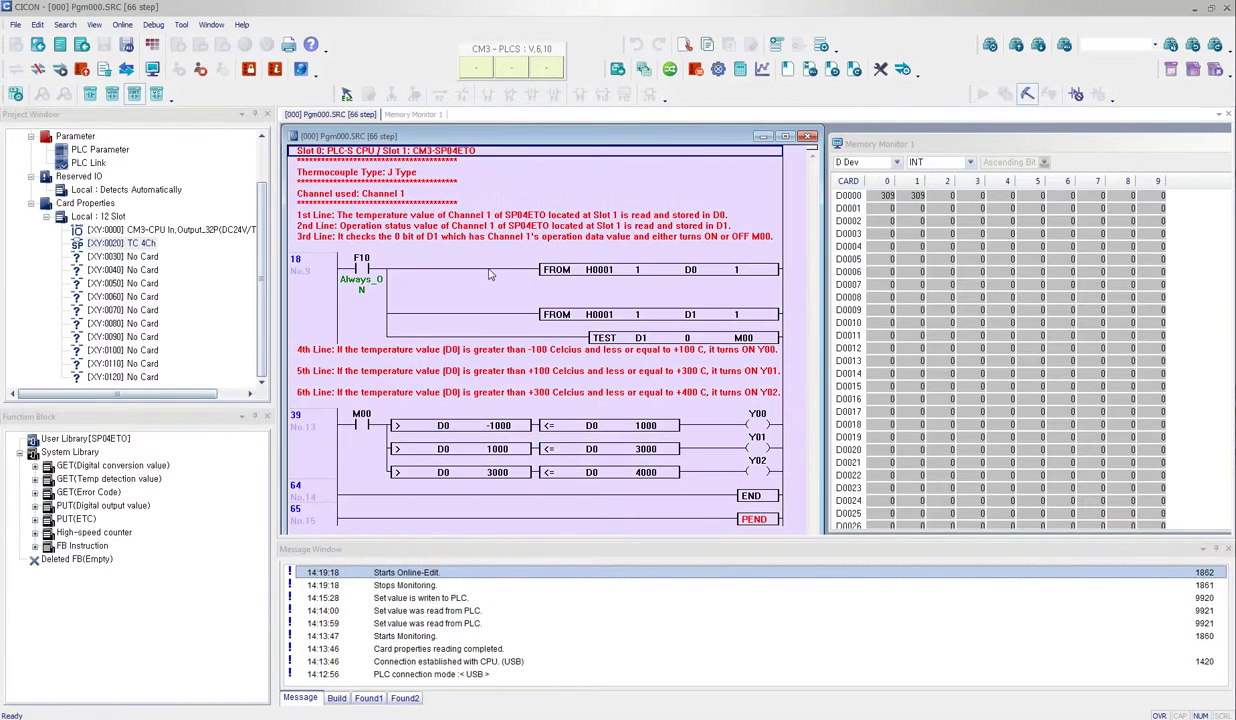
pyautogui.click(621, 279)
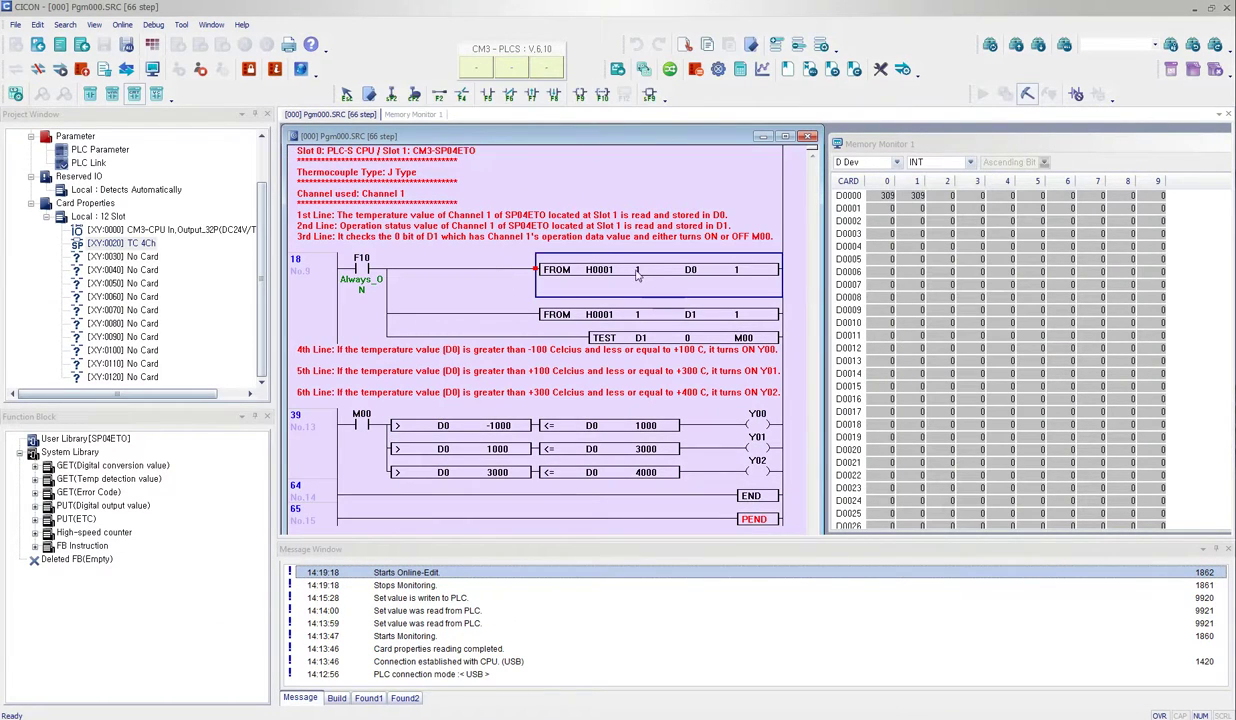
pyautogui.doubleClick(580, 279)
pyautogui.click(617, 450)
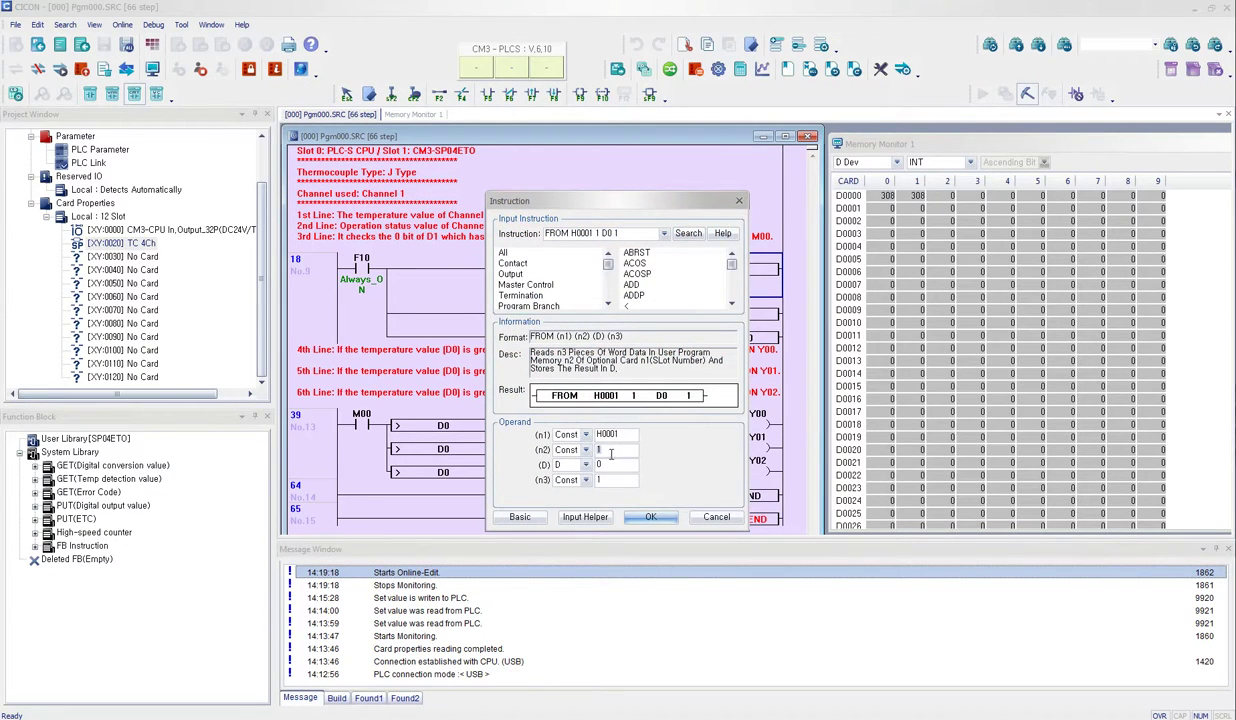
pyautogui.write('1')
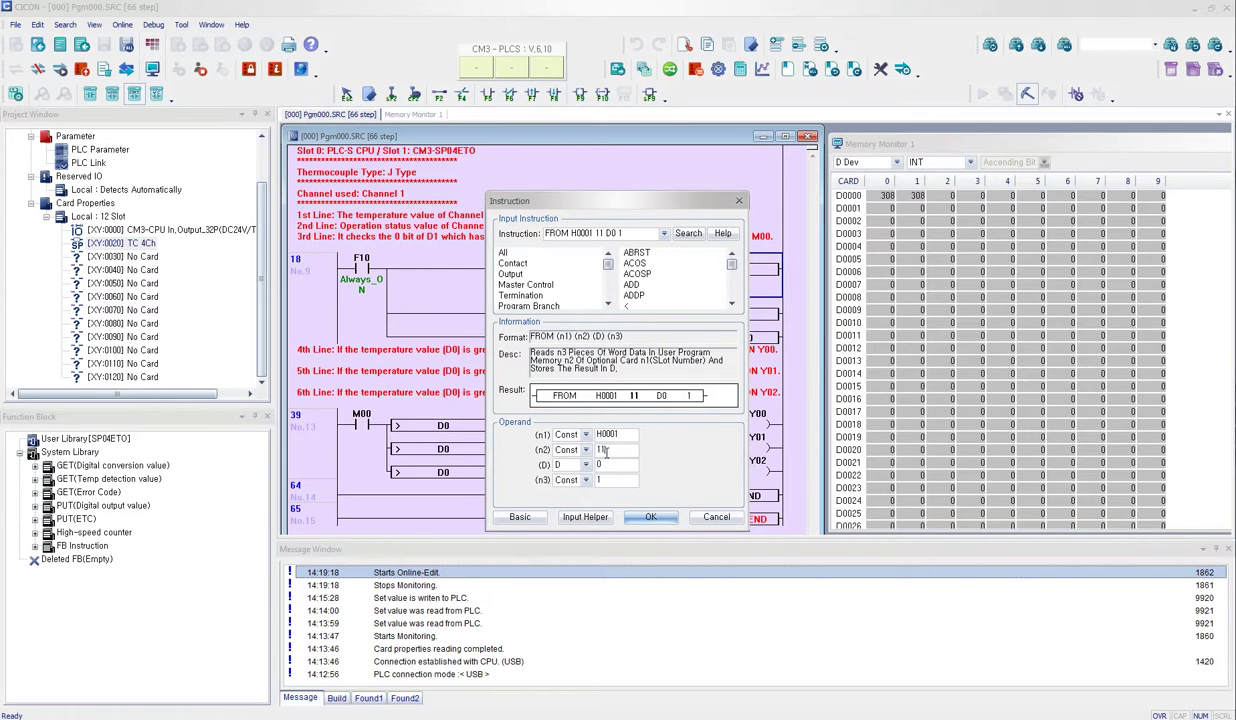
pyautogui.click(641, 514)
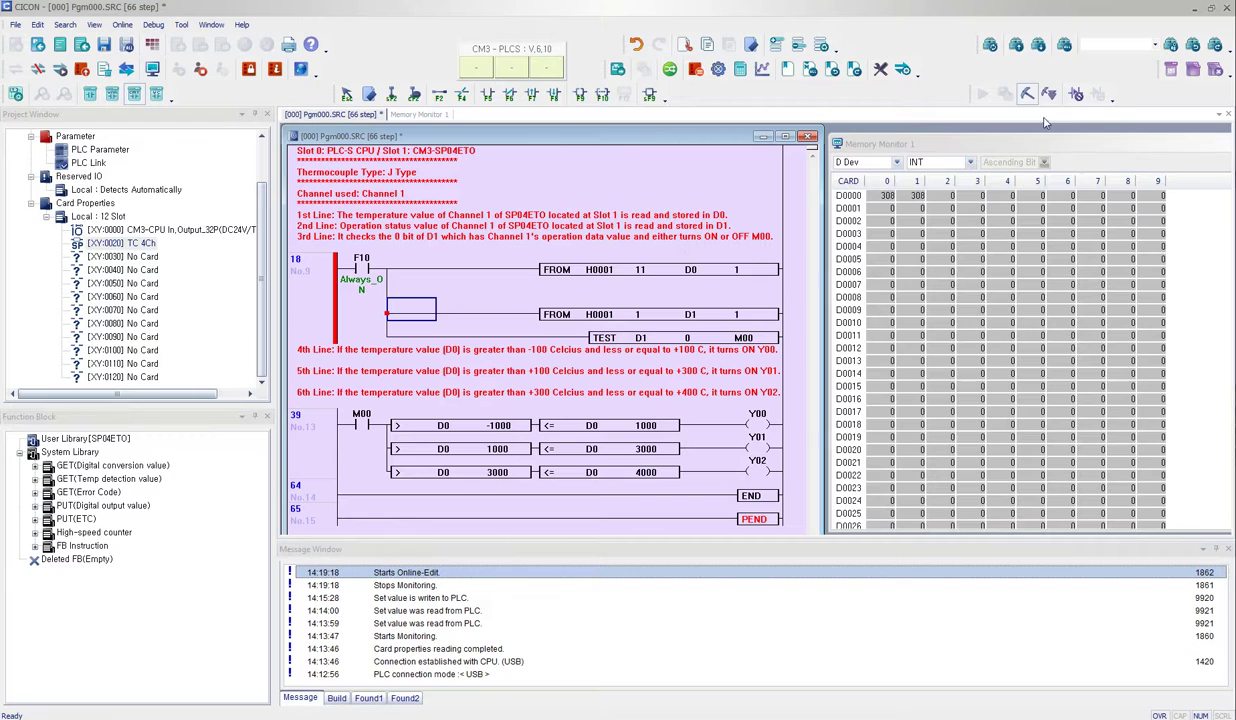
pyautogui.click(1048, 93)
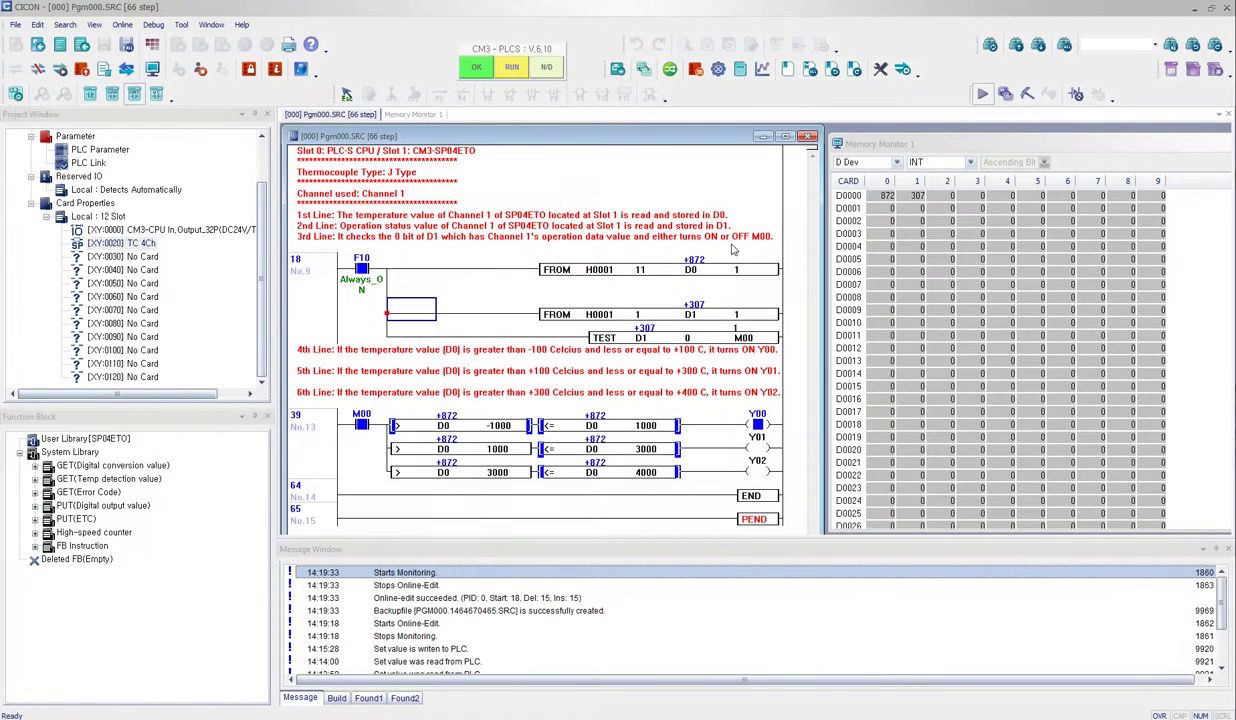
# Step: Open the TC 4Ch setup and show channel 1's live status at 30.2 °C / 86.3 °F
pyautogui.doubleClick(117, 244)
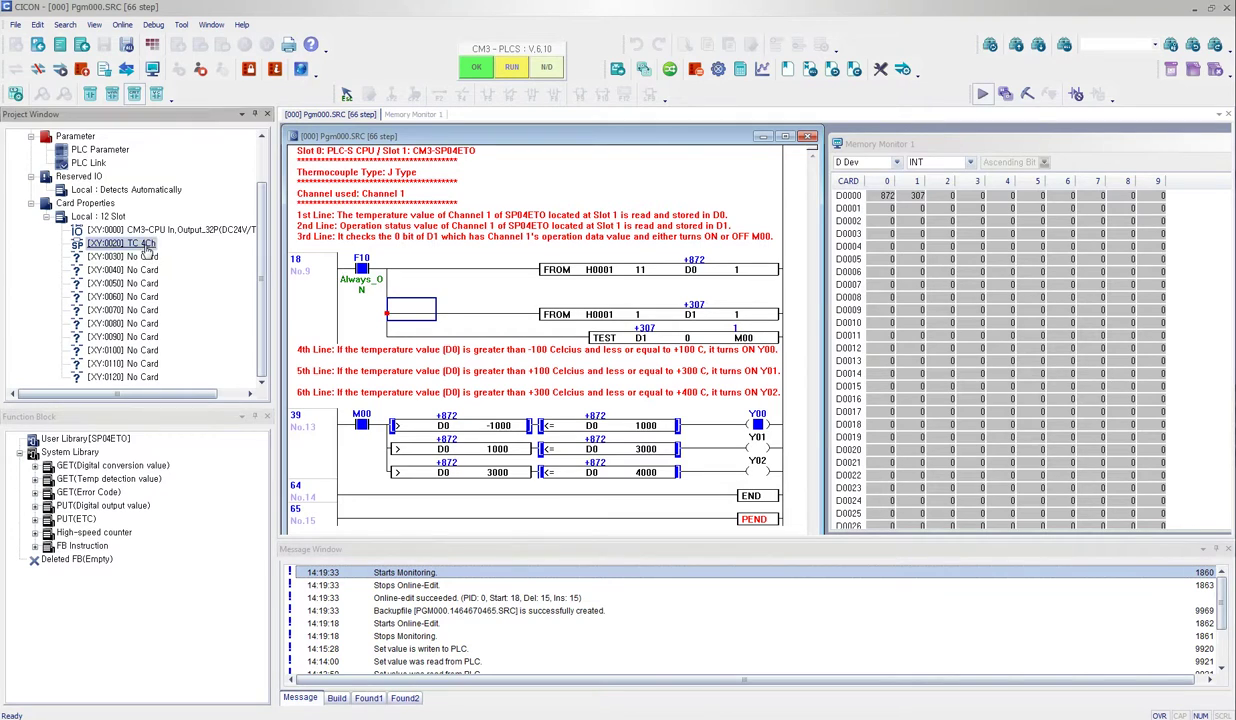
pyautogui.moveTo(585, 255); pyautogui.dragTo(1000, 240)
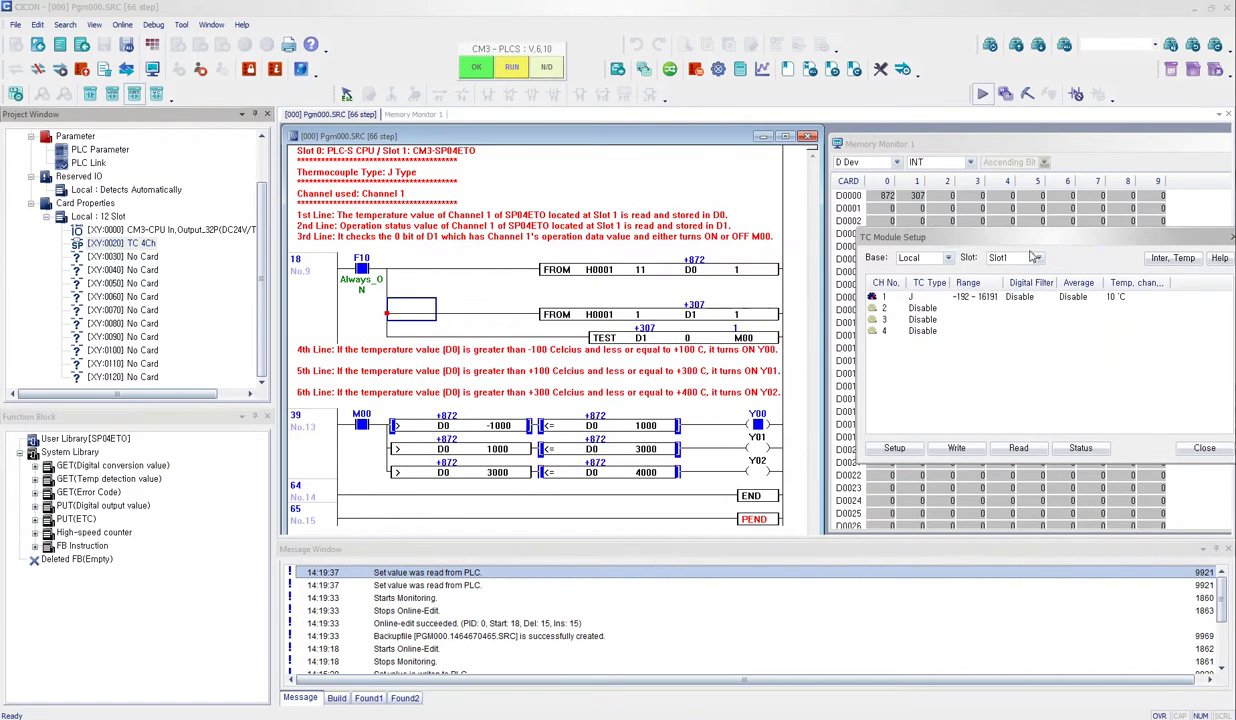
pyautogui.click(983, 305)
pyautogui.click(1078, 447)
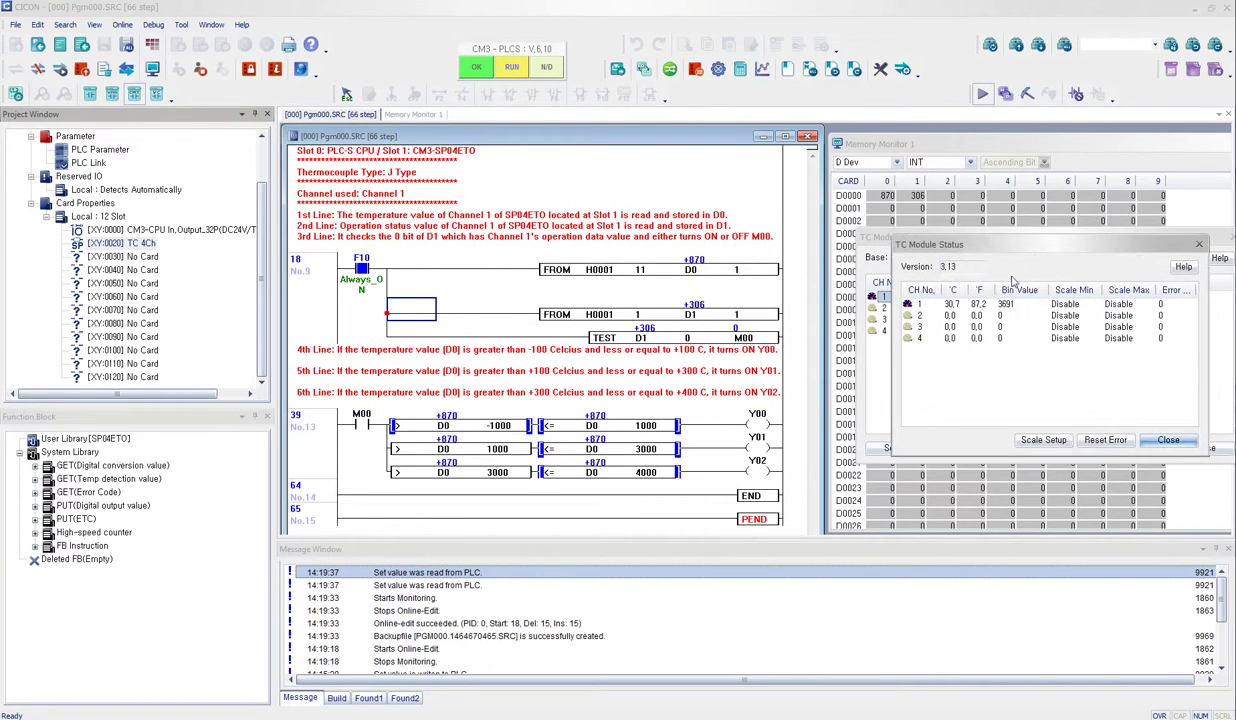
pyautogui.moveTo(993, 252); pyautogui.dragTo(933, 221)
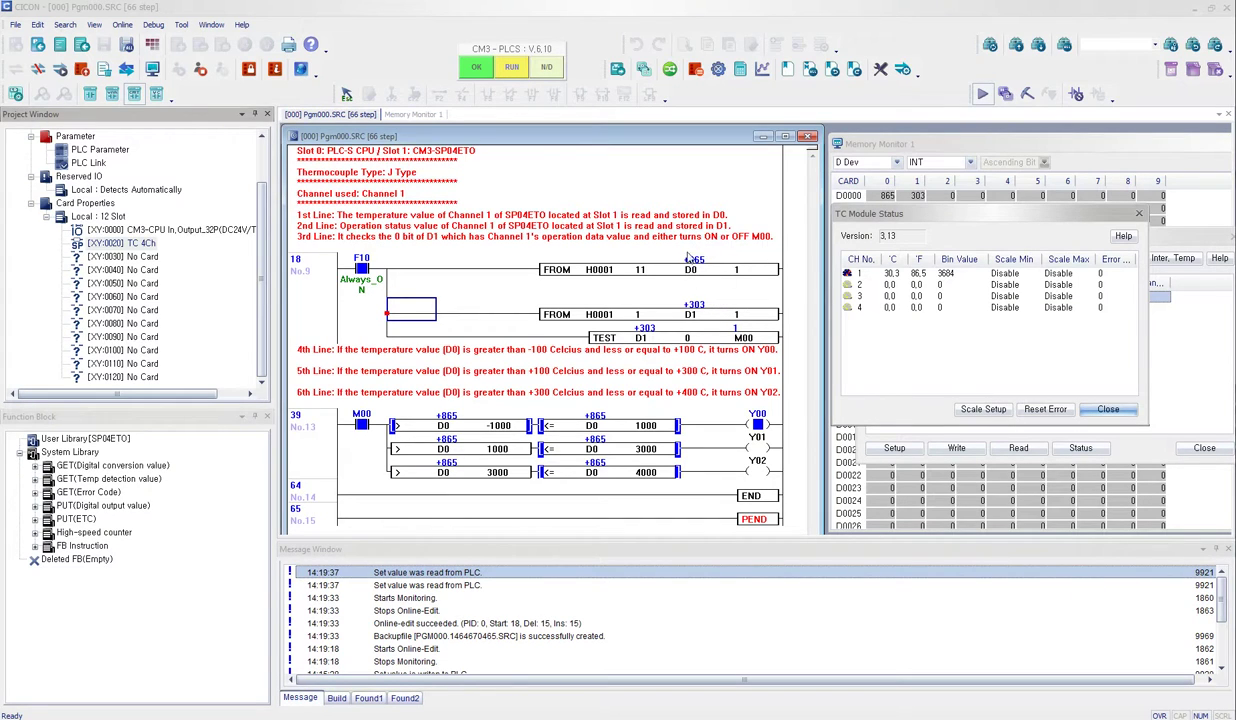
# Step: Close both TC dialogs and set rung 18's FROM n2 back to 1 in online edit
pyautogui.click(1108, 410)
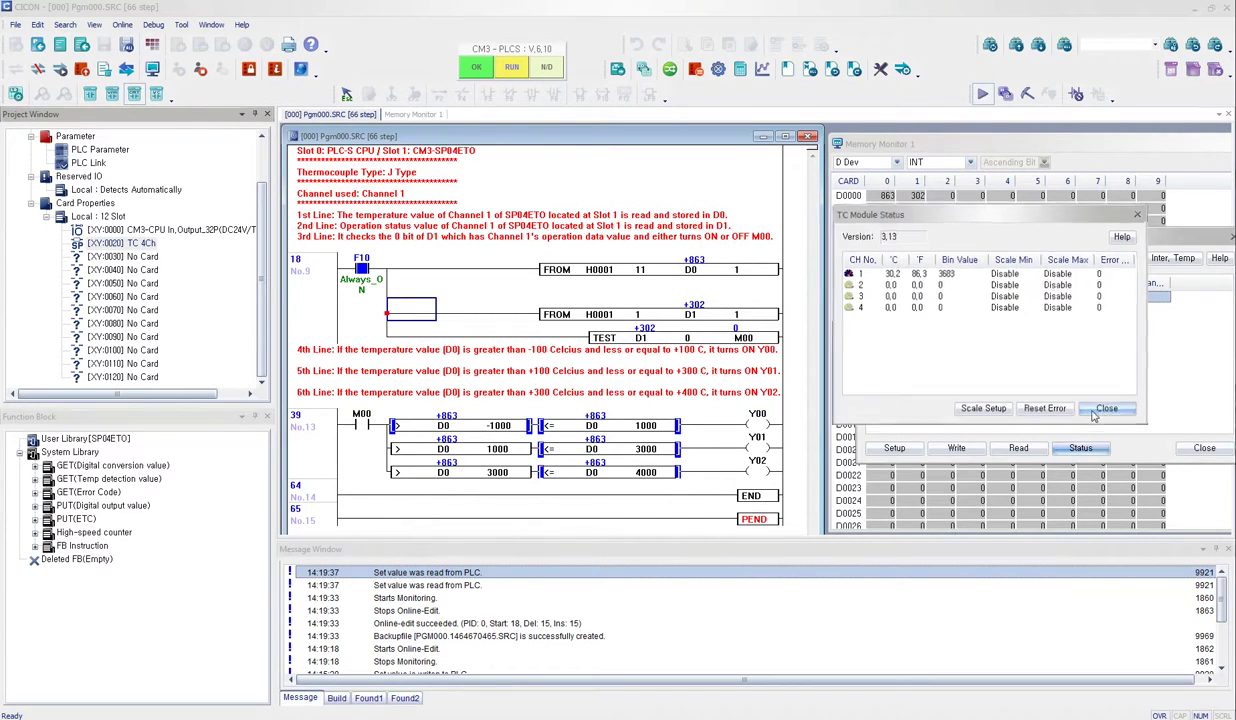
pyautogui.click(1204, 447)
pyautogui.click(692, 284)
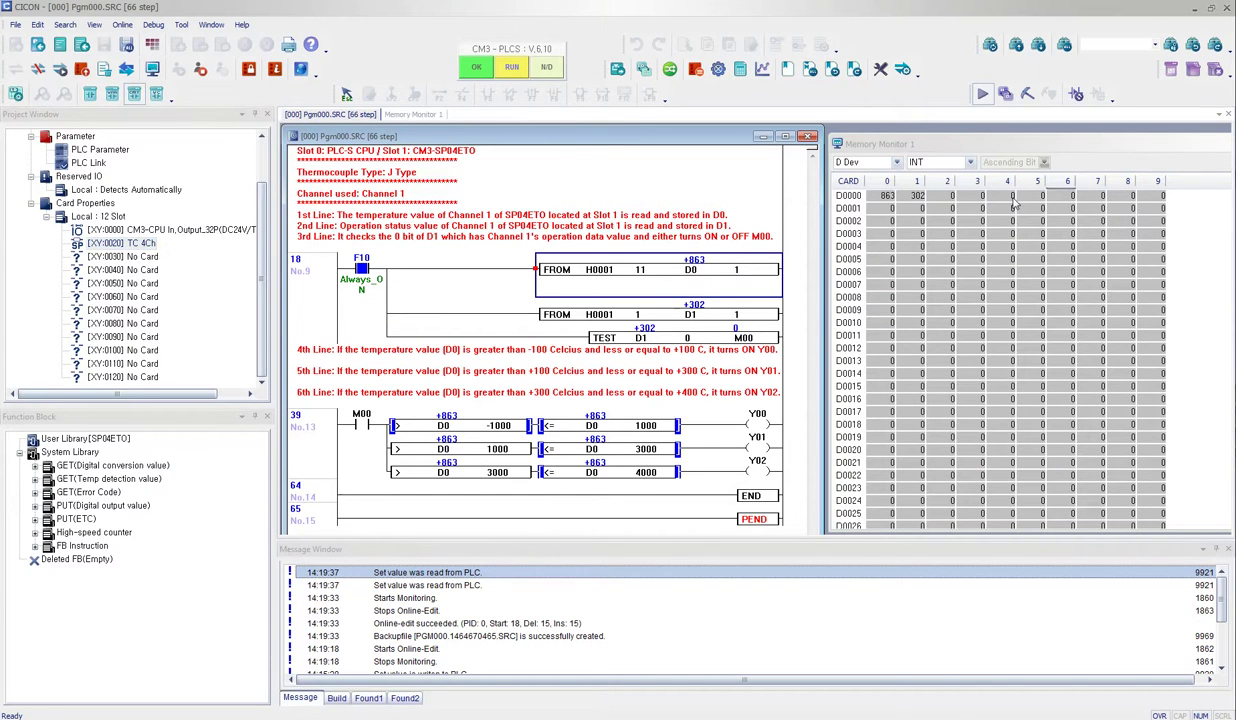
pyautogui.click(1027, 93)
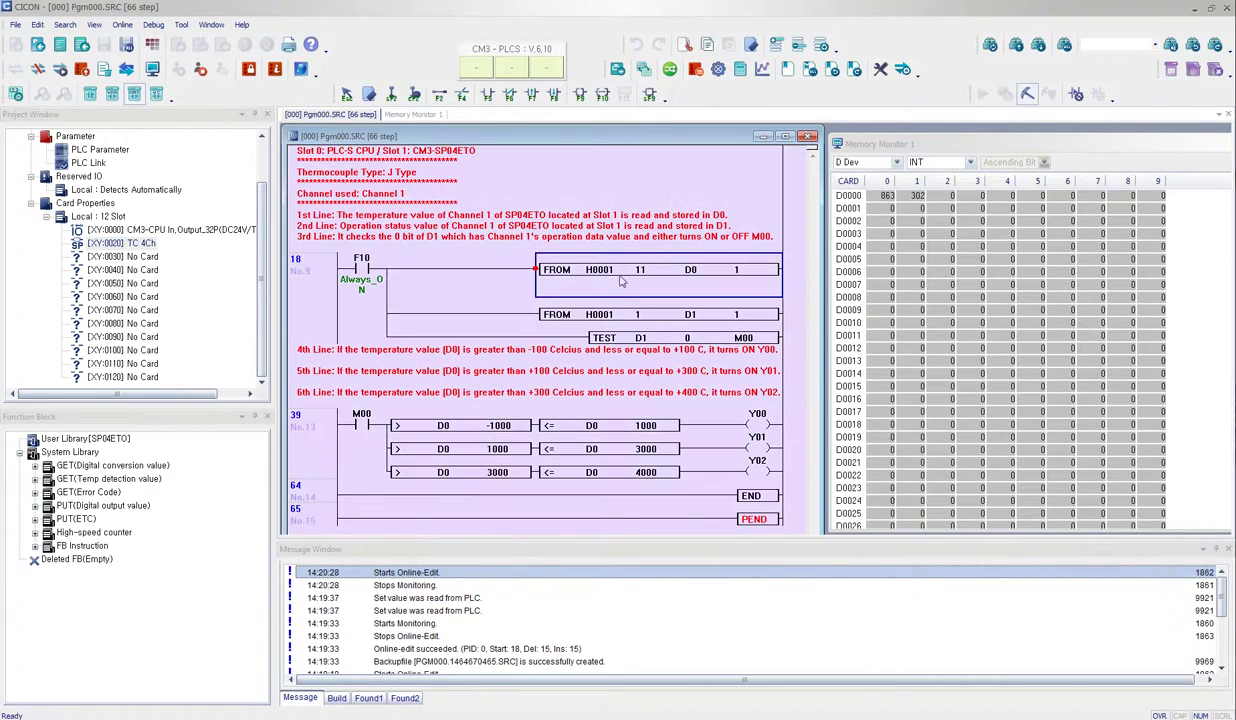
pyautogui.doubleClick(606, 275)
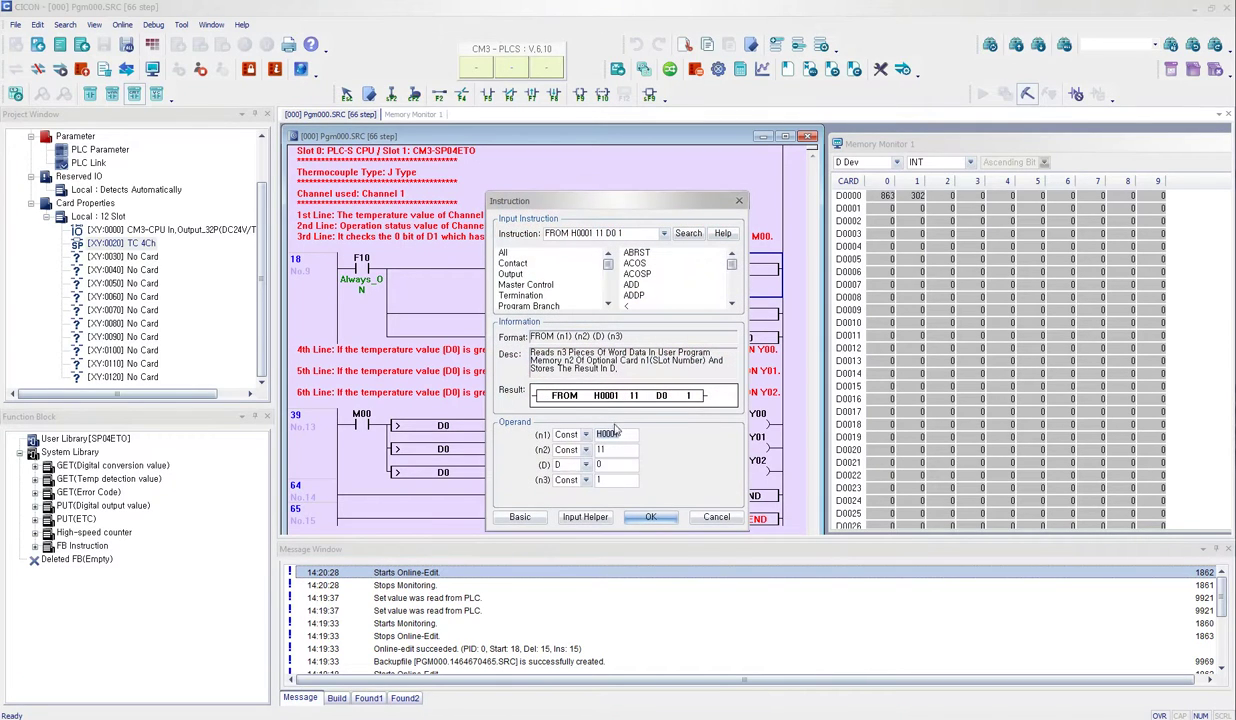
pyautogui.press('BackSpace')
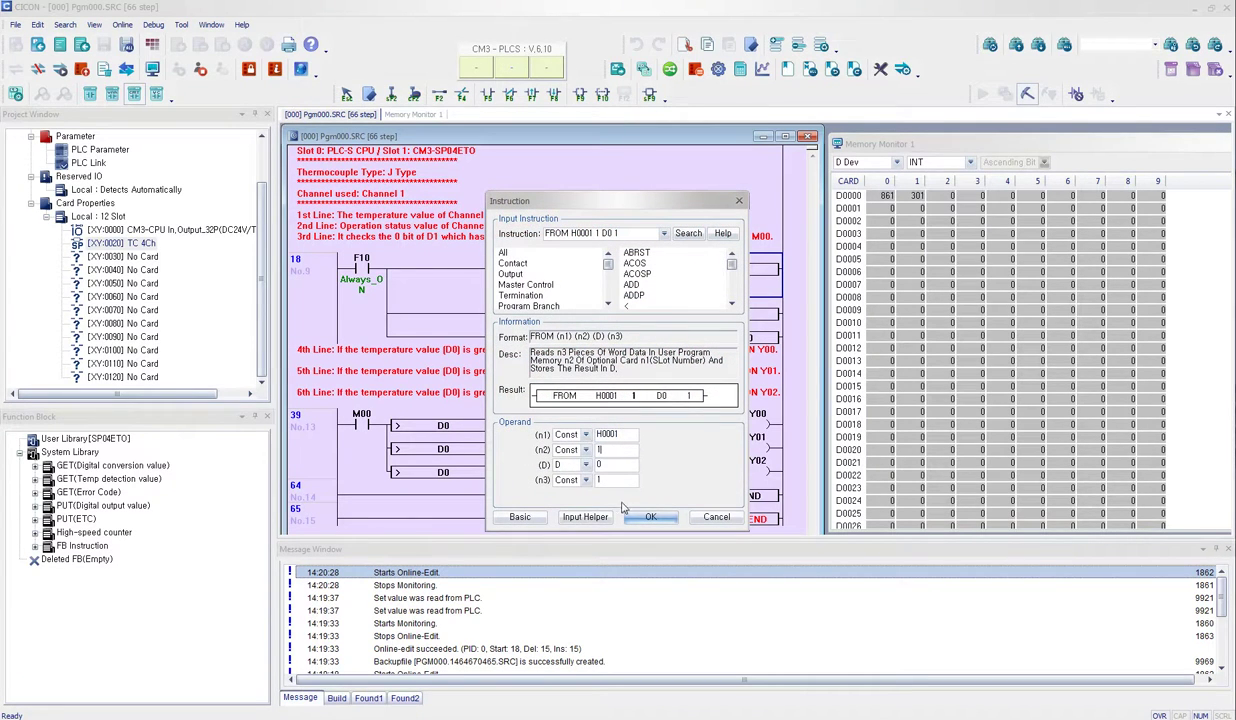
pyautogui.click(650, 517)
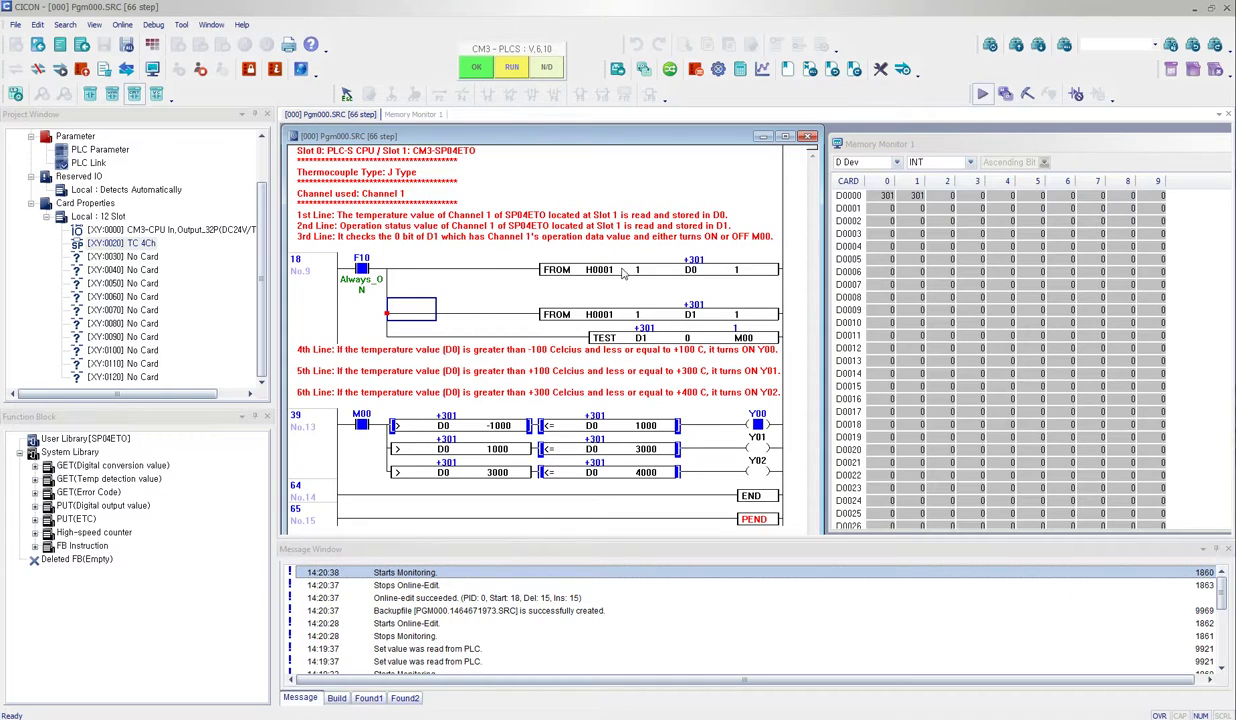
# Step: Reopen the TC 4Ch status, showing channel 1 at 30.0 °C / 86.0 °F
pyautogui.click(675, 264)
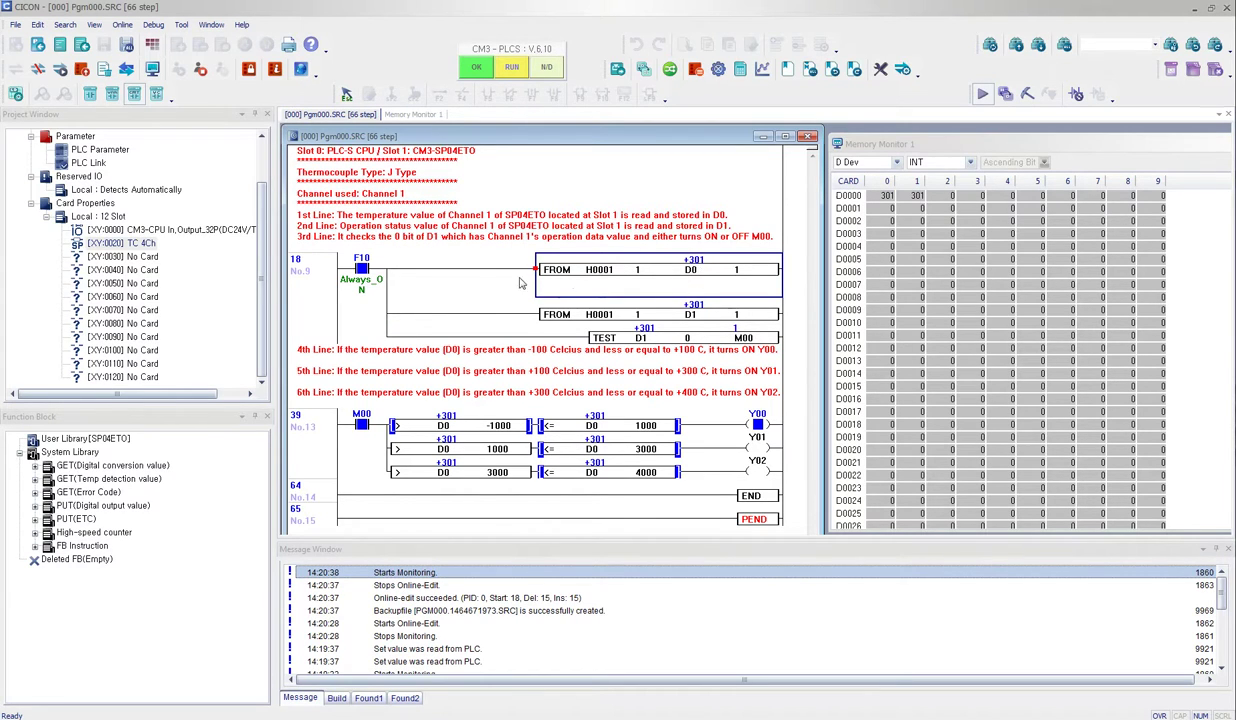
pyautogui.doubleClick(150, 245)
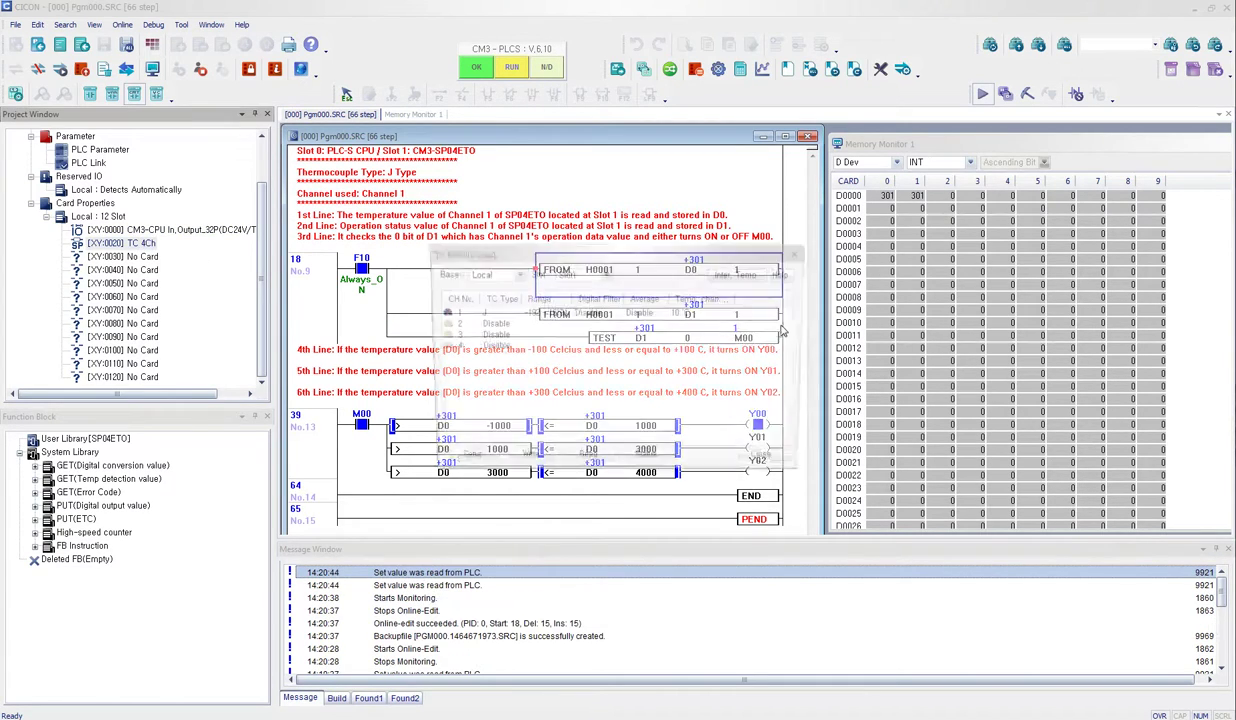
pyautogui.moveTo(592, 241); pyautogui.dragTo(997, 235)
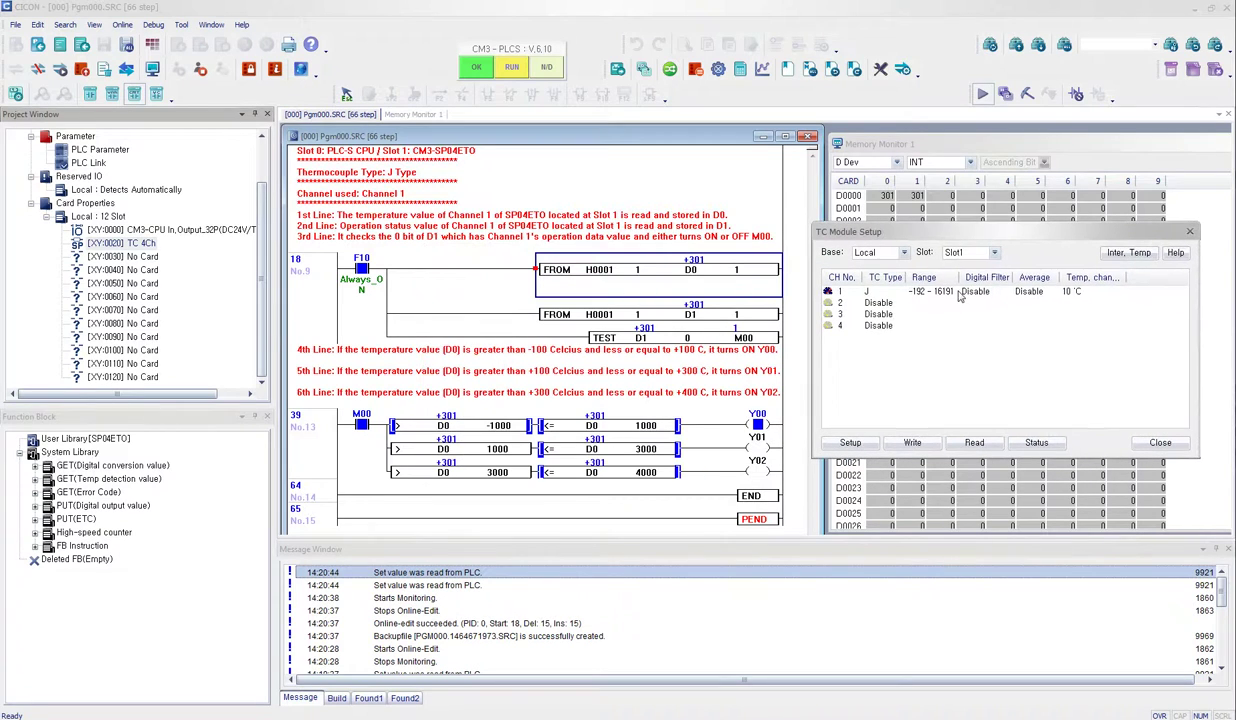
pyautogui.doubleClick(920, 292)
pyautogui.click(1097, 423)
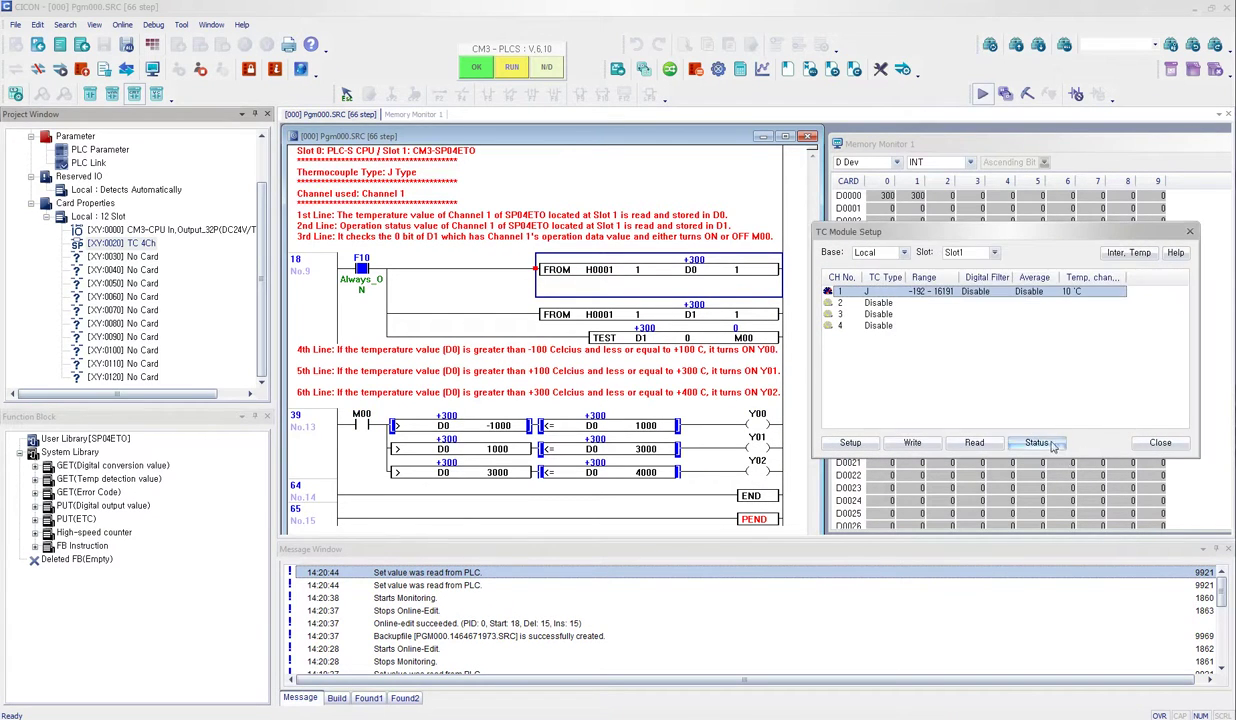
pyautogui.click(1036, 442)
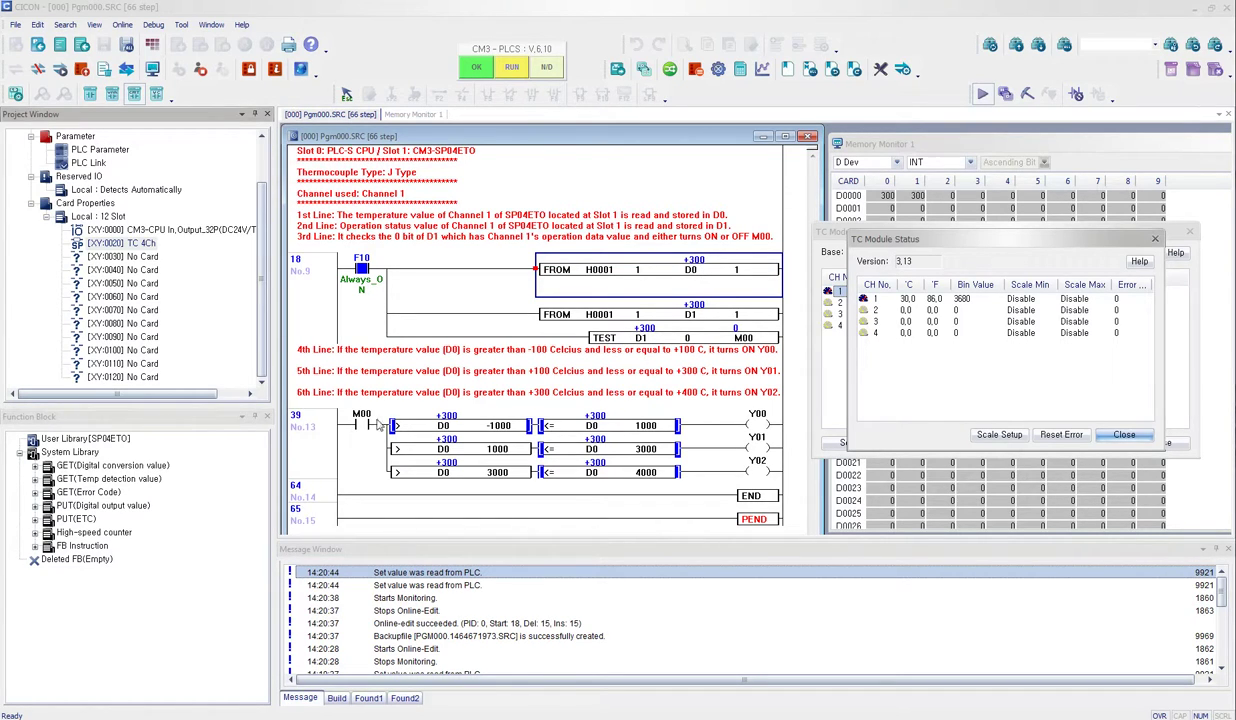
pyautogui.click(502, 342)
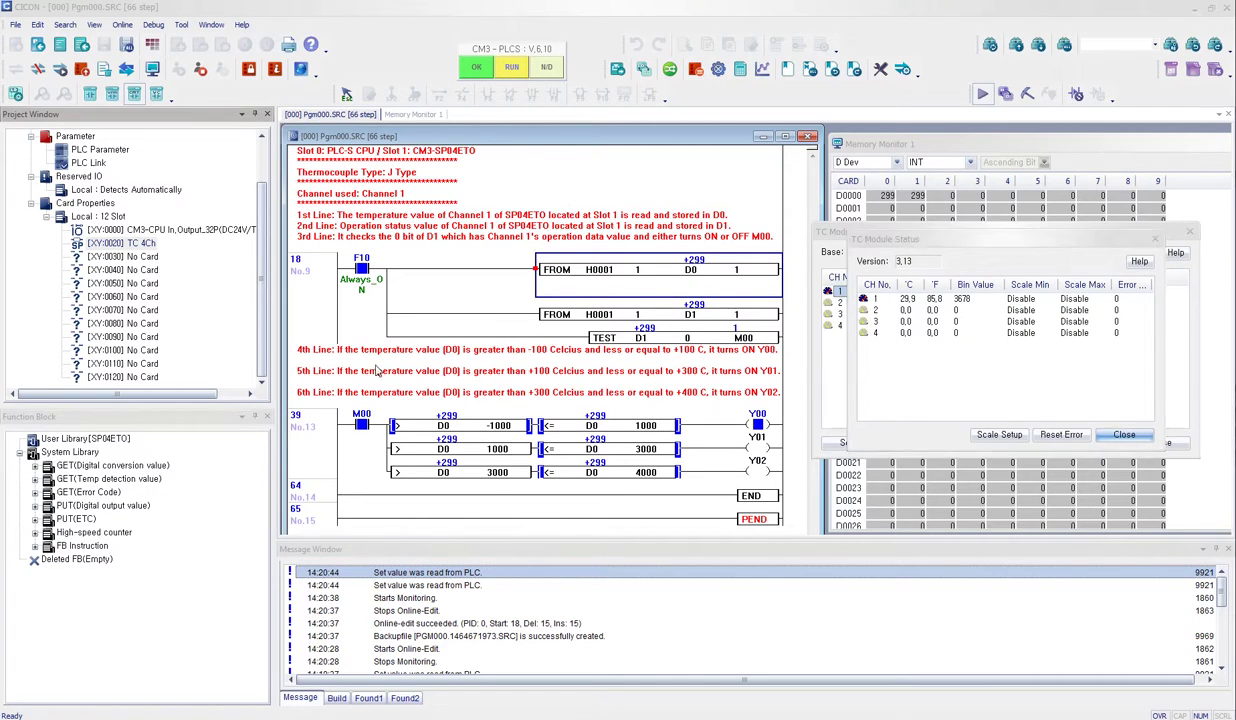